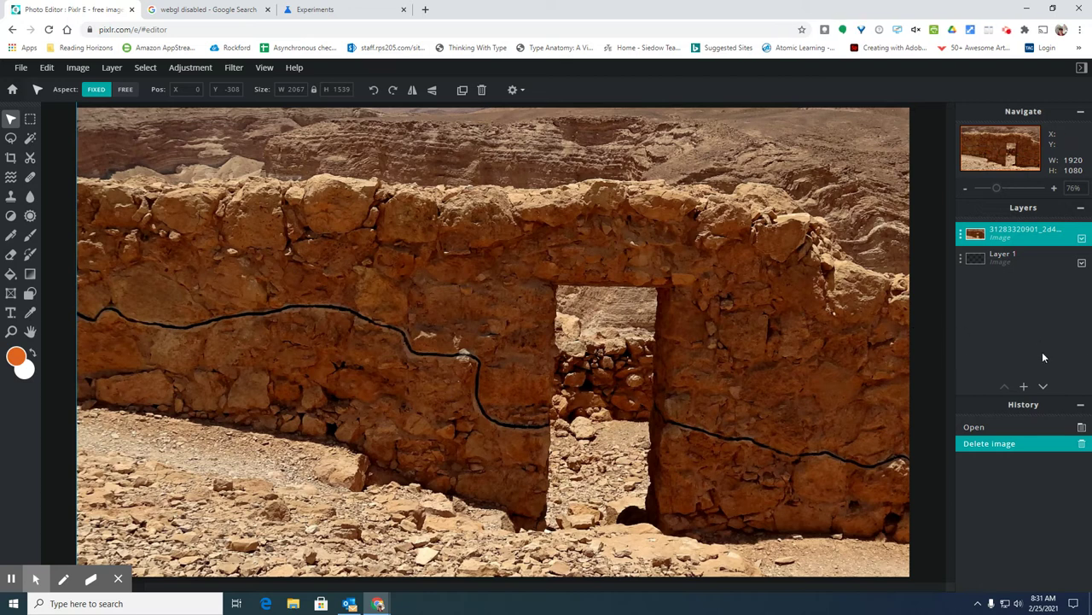
mouse_move(1028, 389)
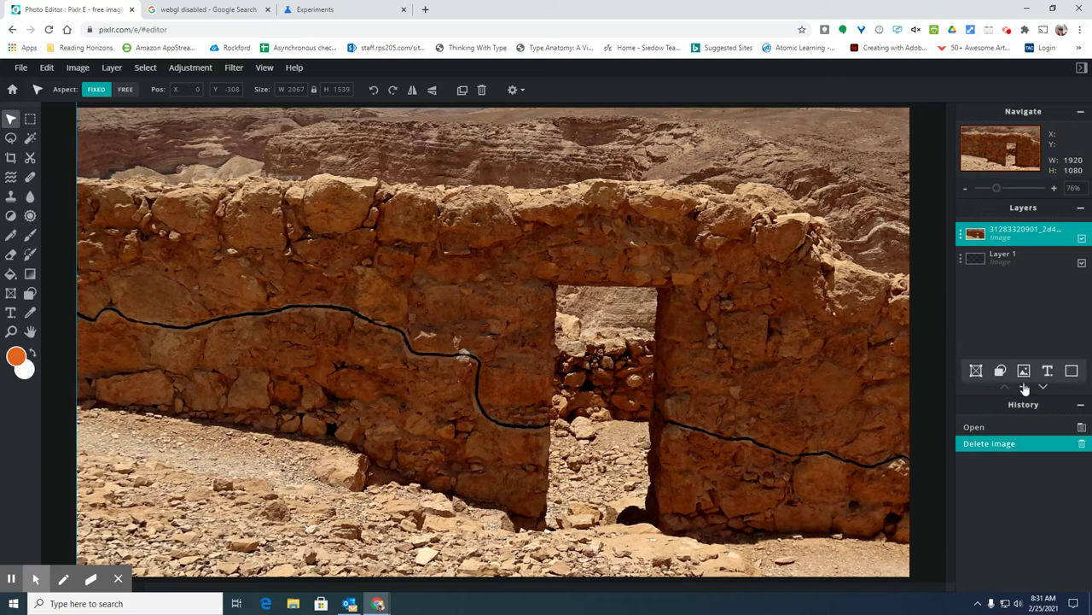
left_click(1024, 370)
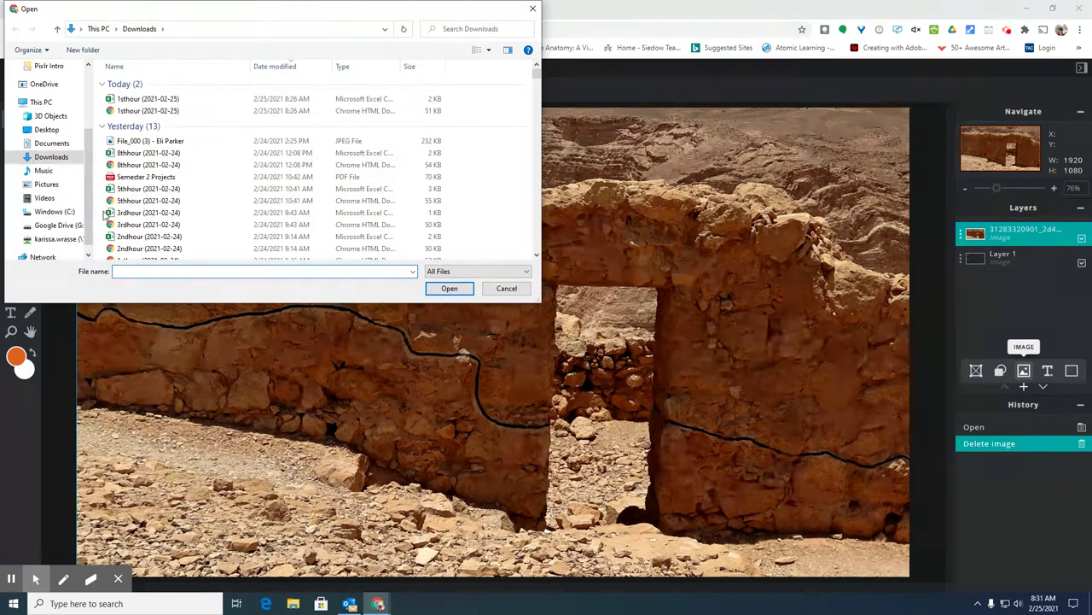
left_click(34, 224)
left_click(14, 214)
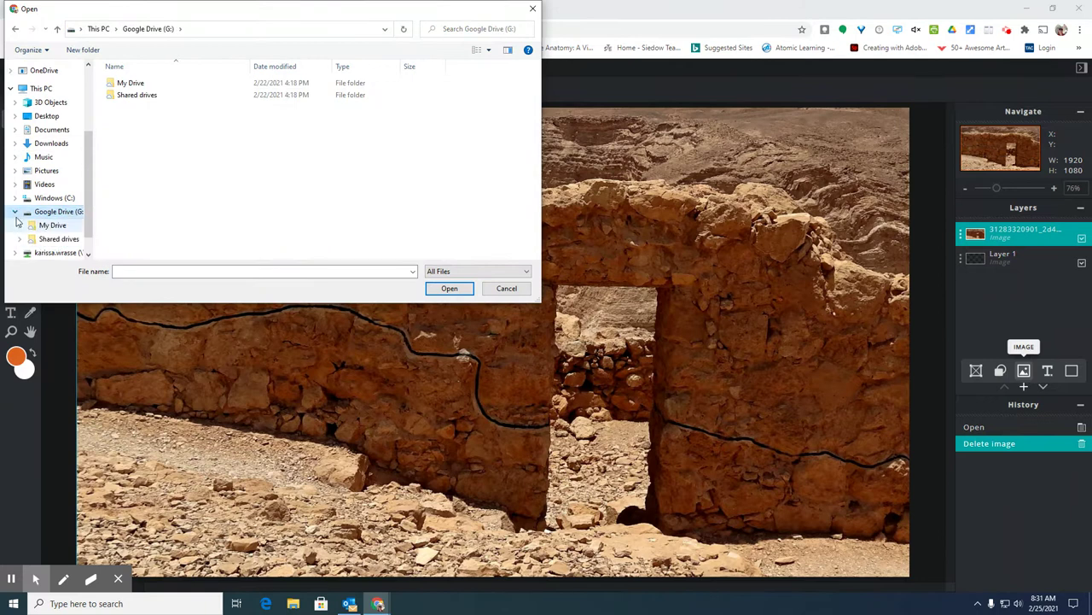
left_click(19, 211)
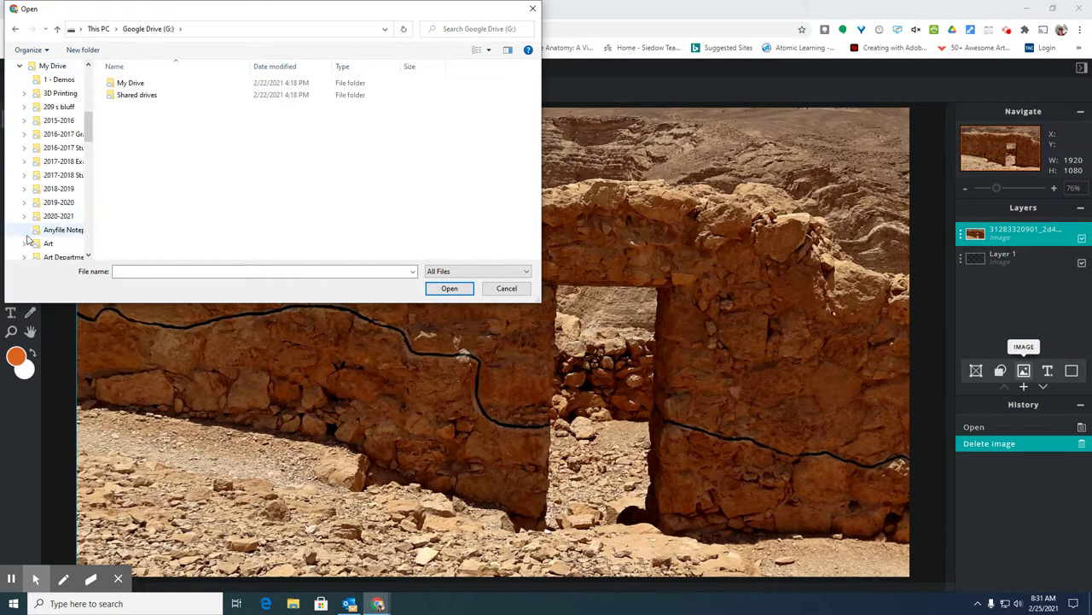
left_click(24, 216)
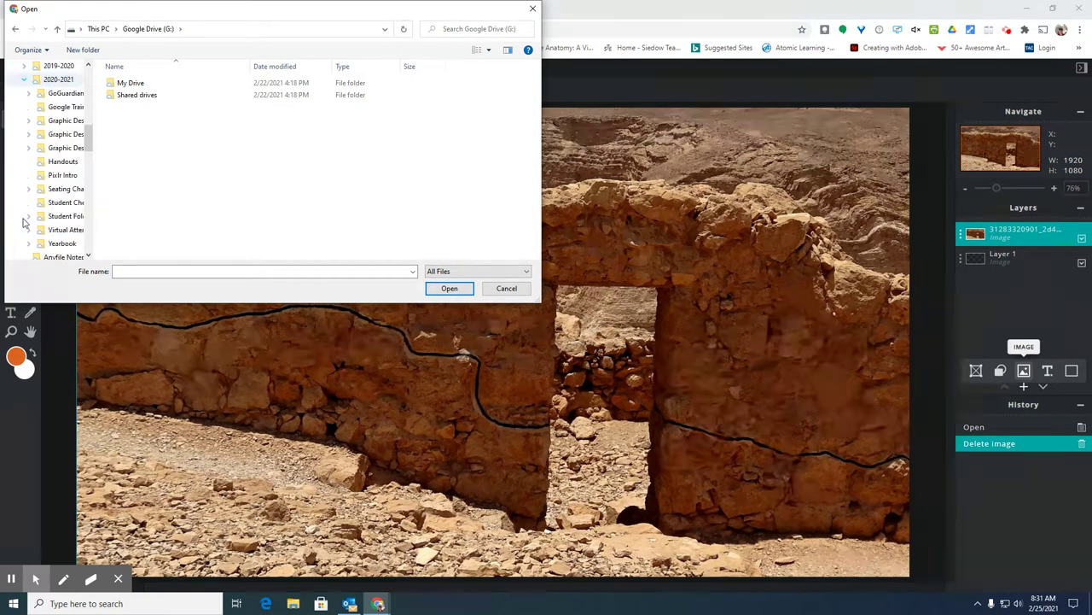
left_click(53, 176)
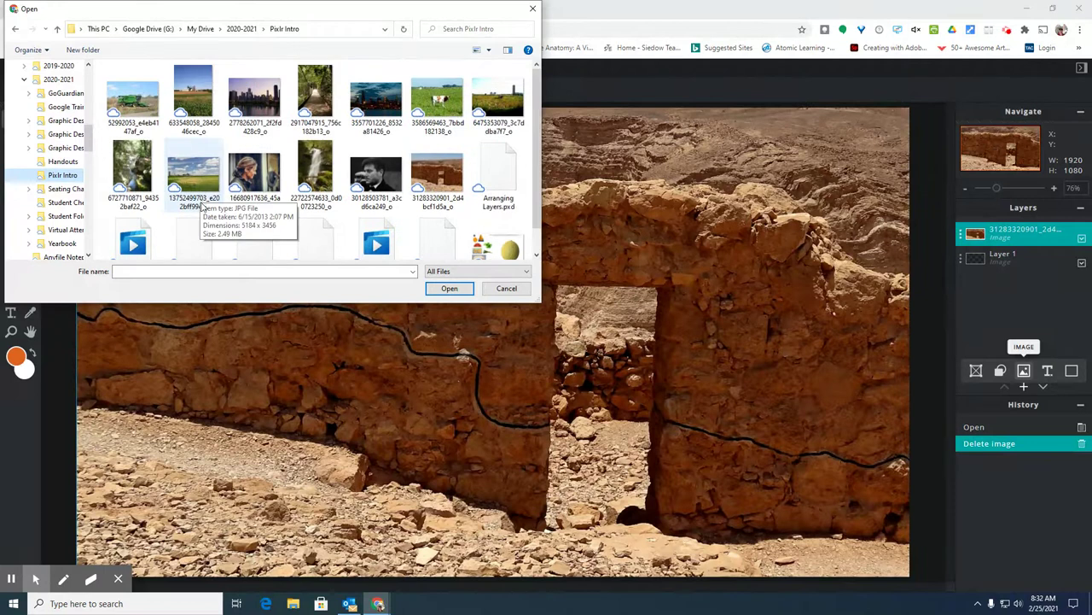
left_click(132, 170)
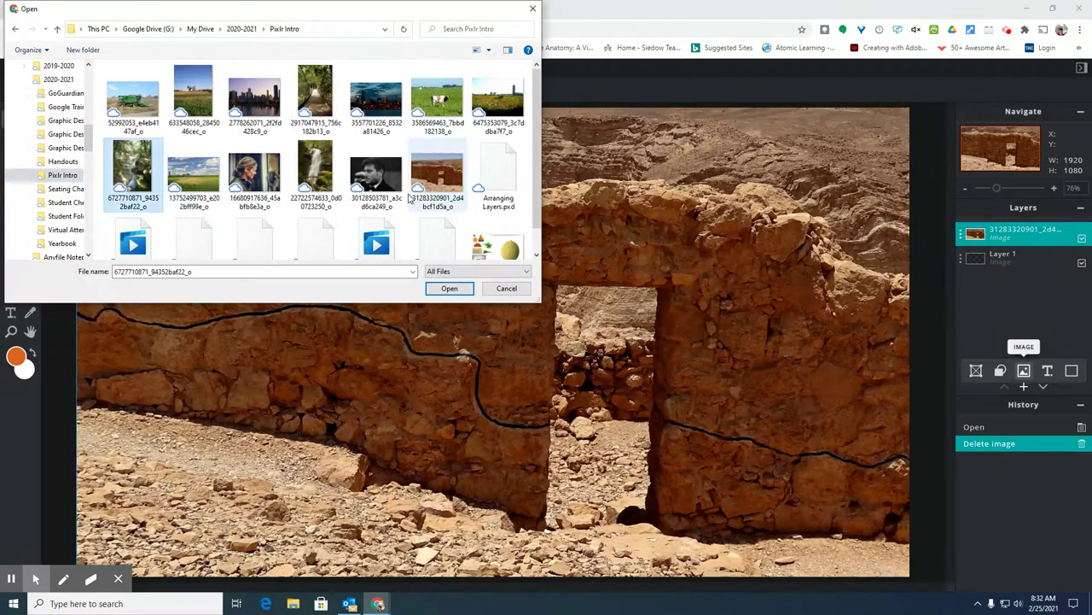
left_click(322, 175)
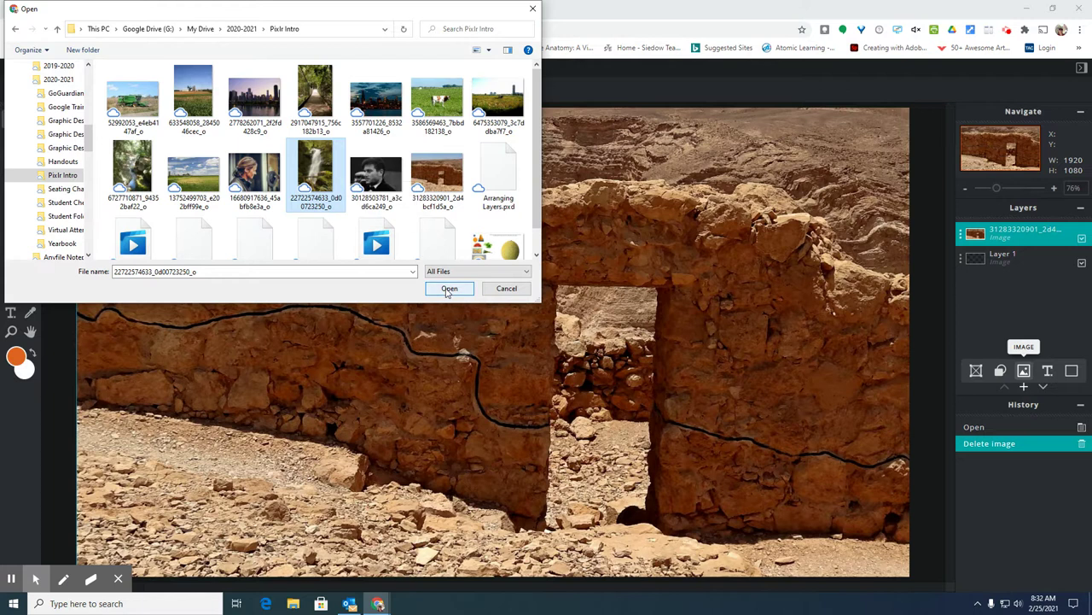
left_click(448, 289)
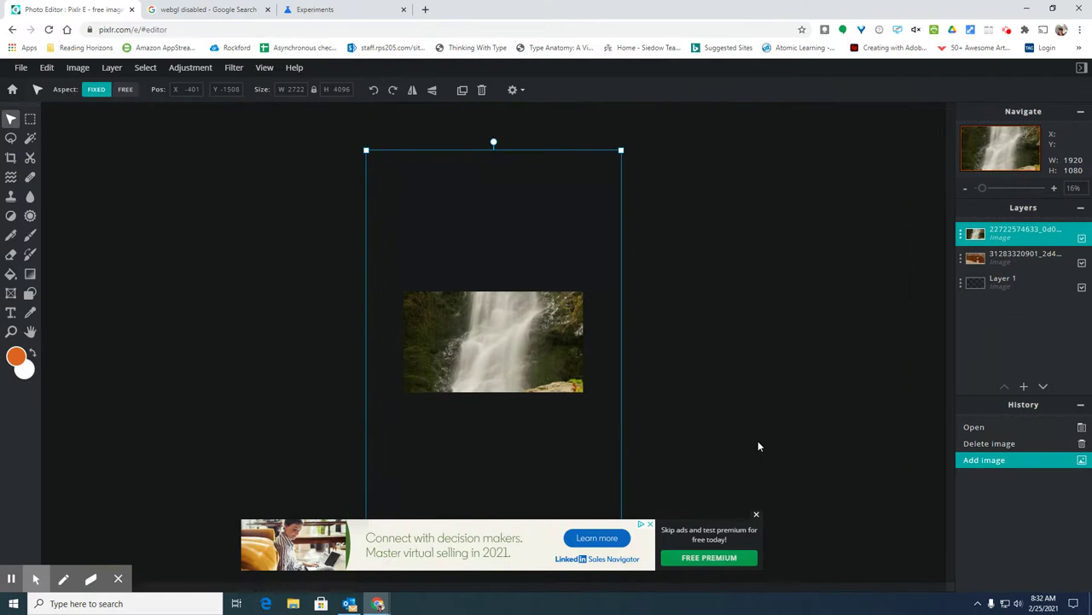
Dismiss the advert, then shrink the waterfall image to about 413 × 621 px and place it over the doorway
left_click(757, 516)
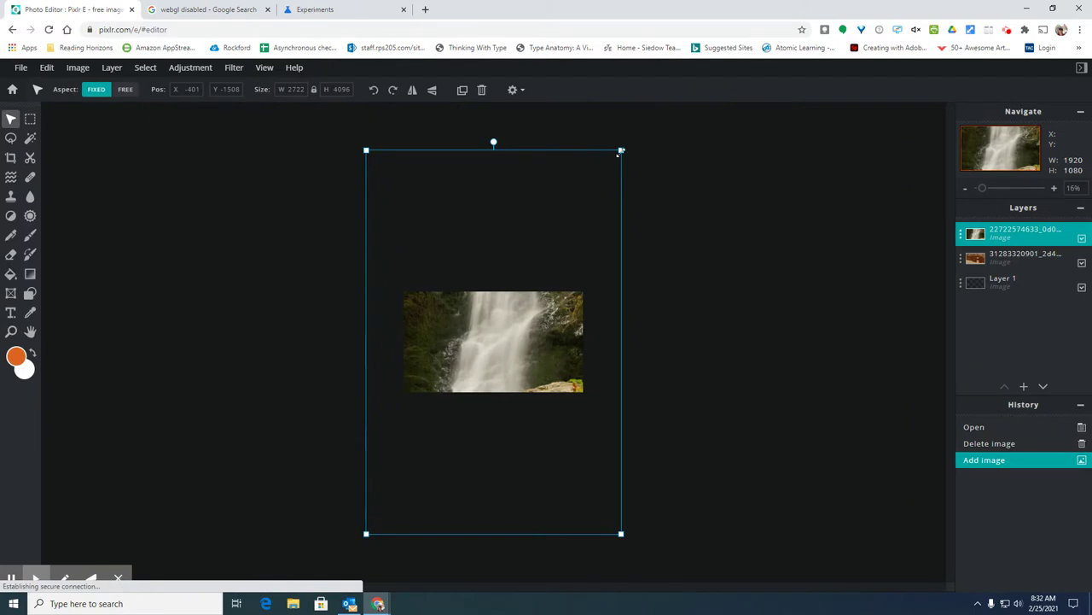
left_click_drag(621, 151, 521, 357)
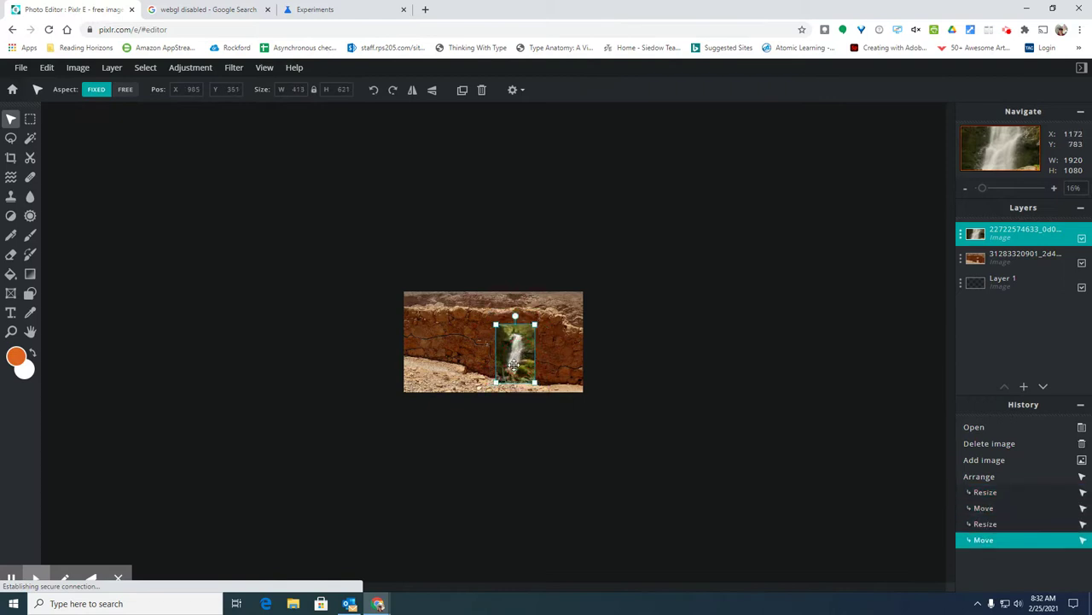
scroll(514, 362, "up", 4)
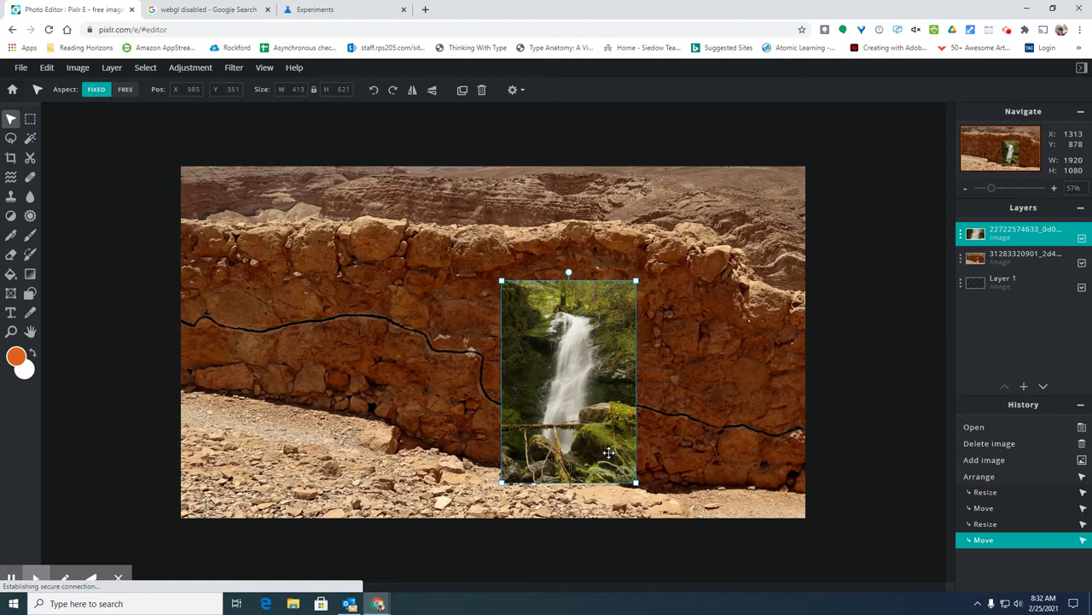
Set the waterfall layer's transparency to 54 and shift the image to about X 1023, Y 372 over the doorway
left_click(961, 236)
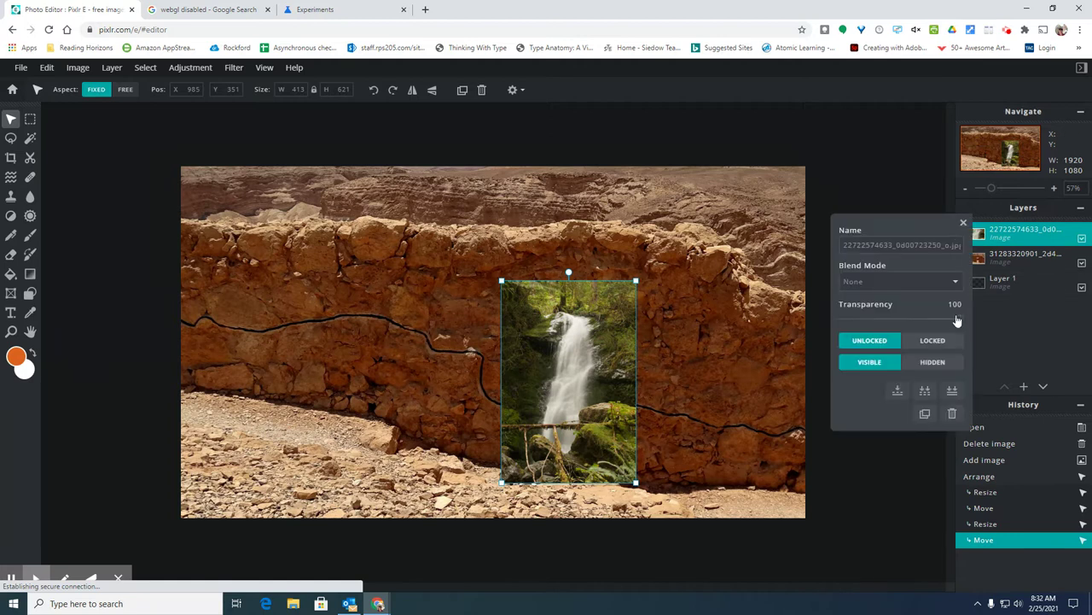
left_click_drag(960, 323, 899, 318)
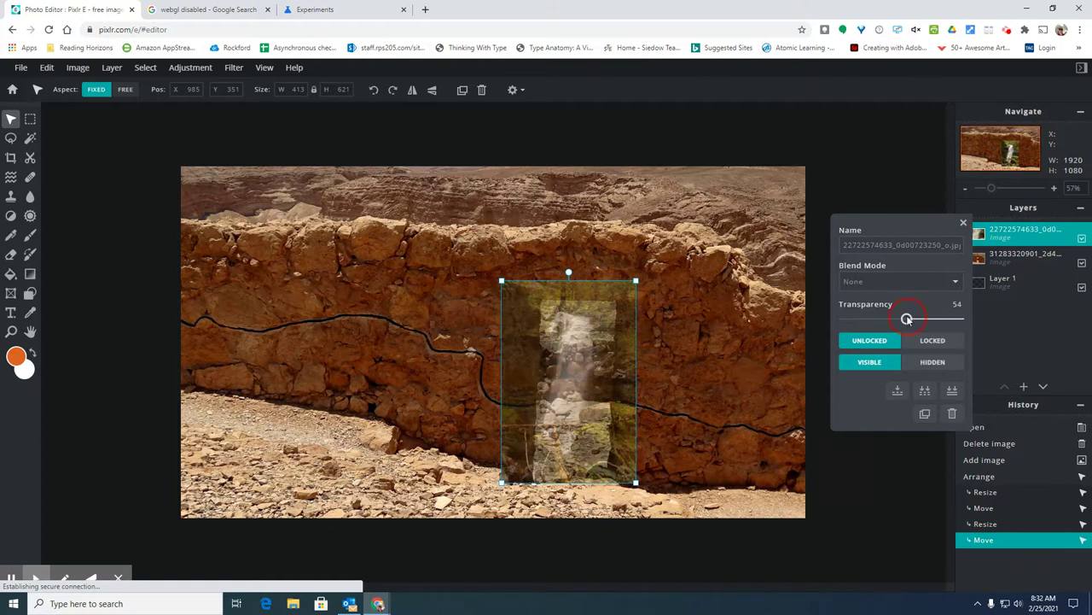
left_click_drag(584, 389, 597, 395)
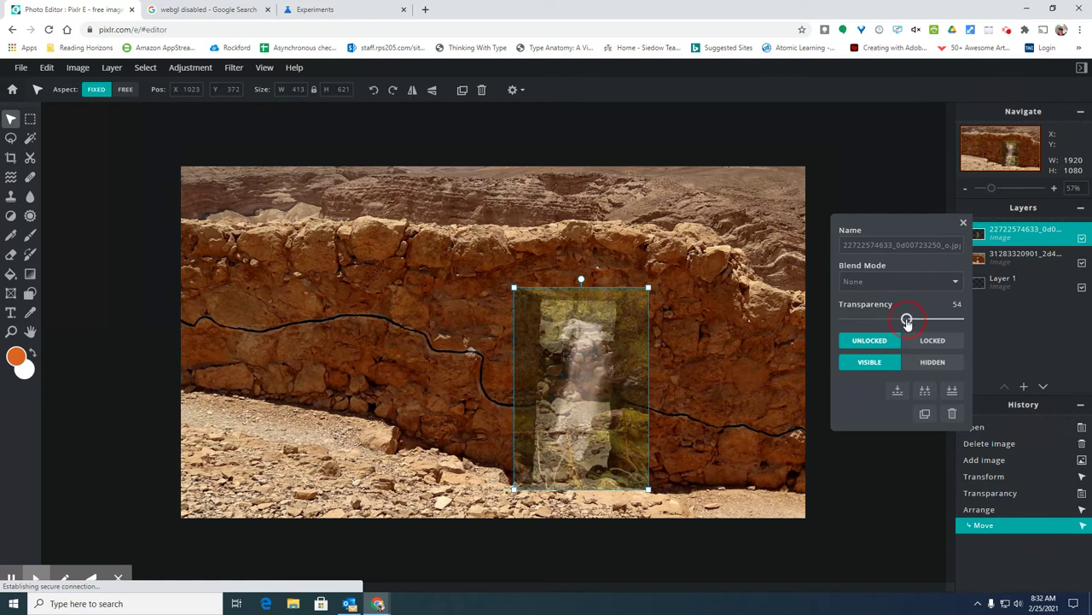
Resize the waterfall image to about 380 × 571 px at X 1027, Y 400 and set its layer transparency to 39
mouse_move(907, 322)
left_mouse_down()
mouse_move(946, 322)
mouse_move(907, 321)
left_mouse_up()
left_click_drag(595, 357, 594, 359)
left_click_drag(907, 320, 907, 345)
left_click_drag(588, 423, 586, 415)
left_click_drag(646, 484, 636, 468)
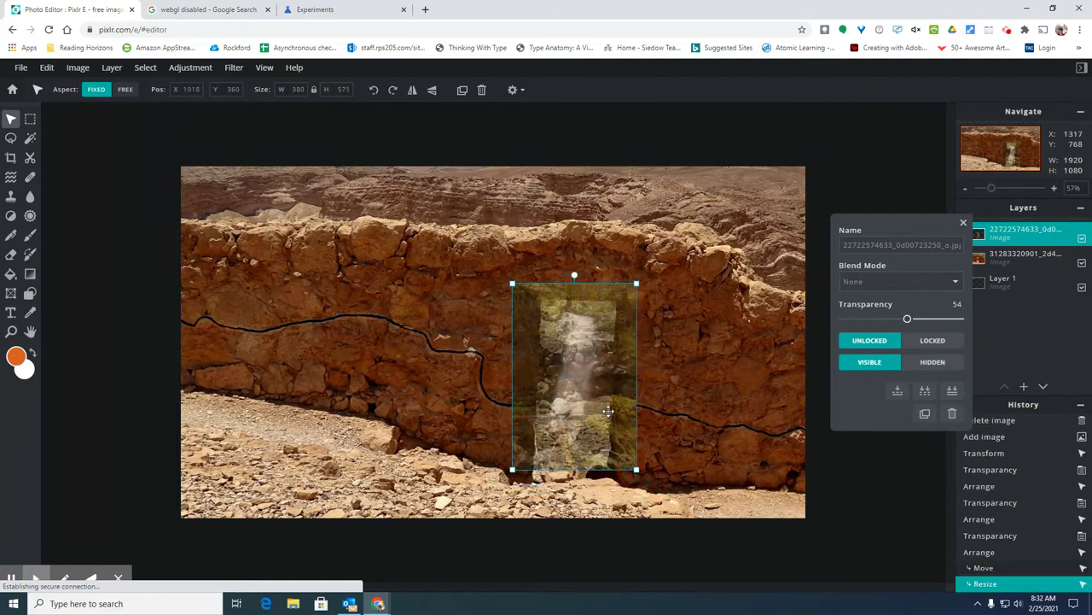
left_click_drag(607, 411, 610, 425)
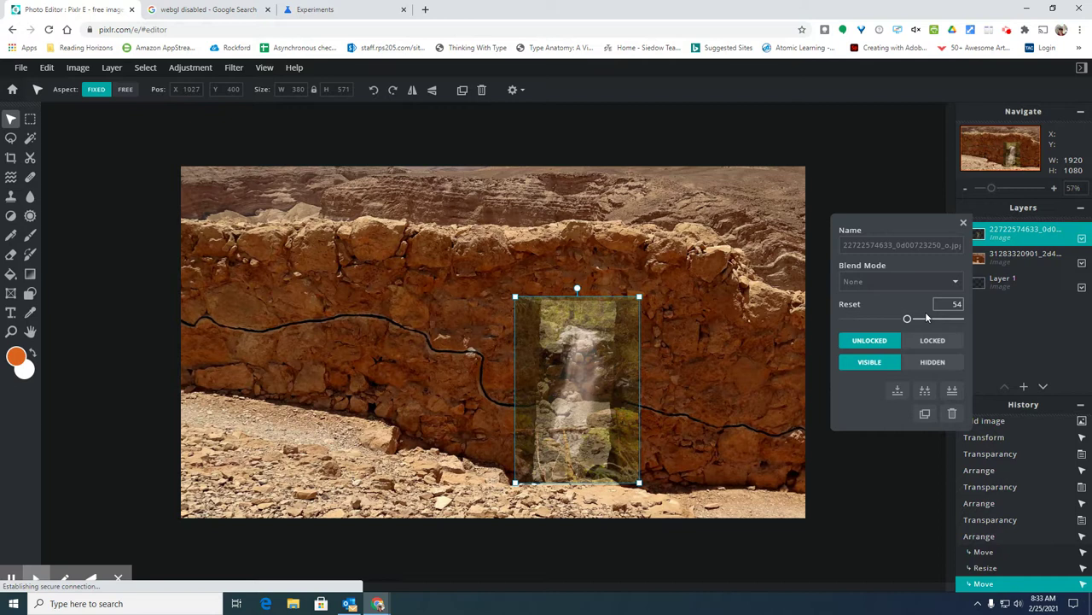
mouse_move(907, 318)
left_mouse_down()
mouse_move(953, 317)
mouse_move(904, 329)
mouse_move(935, 337)
mouse_move(889, 341)
mouse_move(936, 344)
mouse_move(903, 350)
mouse_move(934, 344)
mouse_move(886, 348)
mouse_move(911, 346)
mouse_move(910, 329)
mouse_move(887, 322)
mouse_move(902, 320)
mouse_move(890, 322)
left_mouse_up()
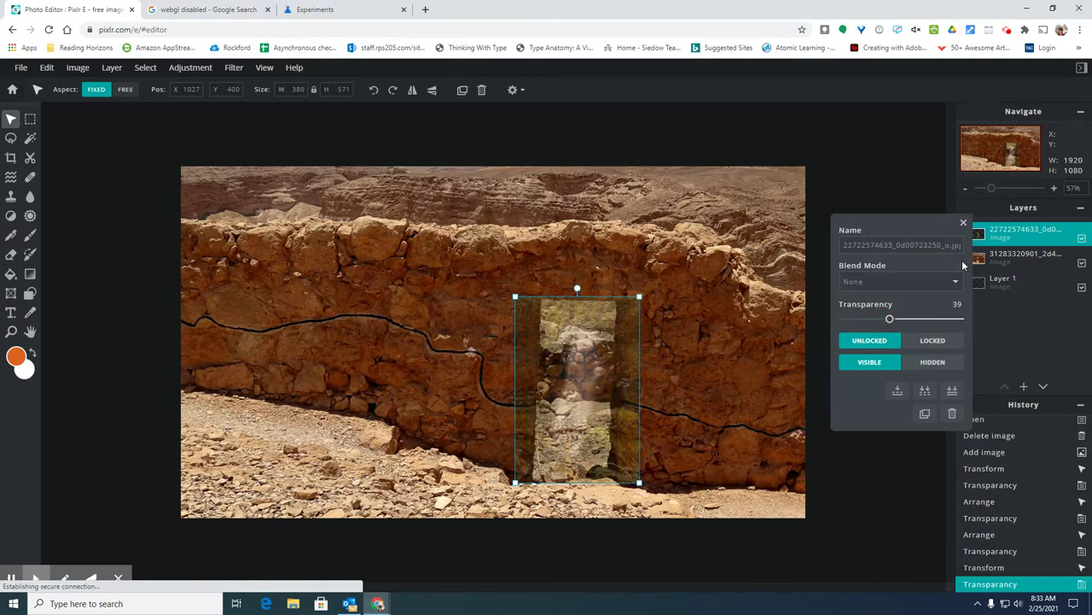
left_click(964, 222)
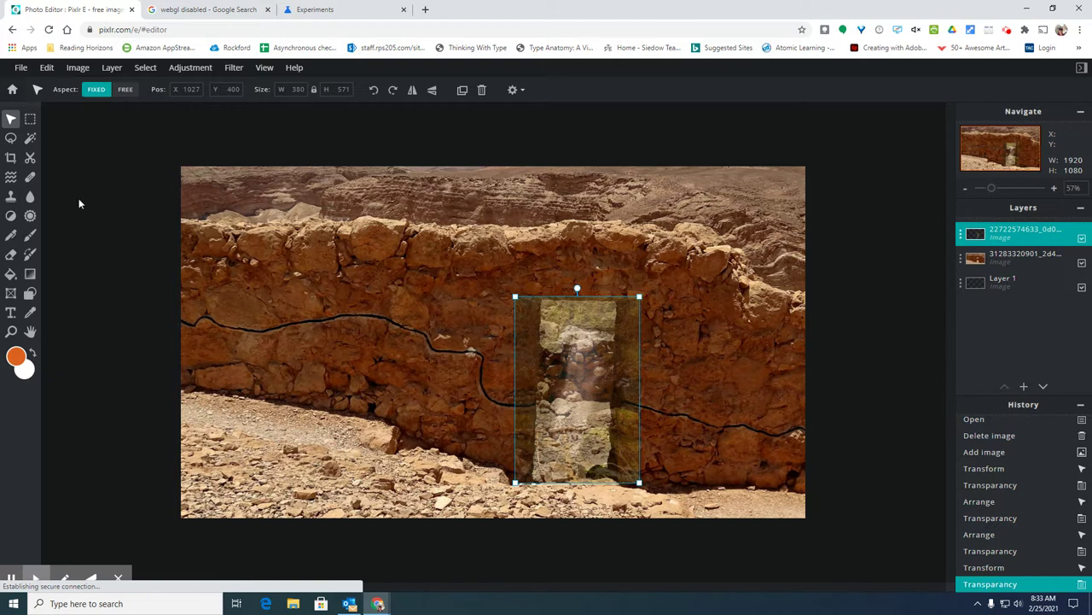
Set up the Cutout tool with the lasso, remove-from-mask mode and a feather of 6
left_click(29, 159)
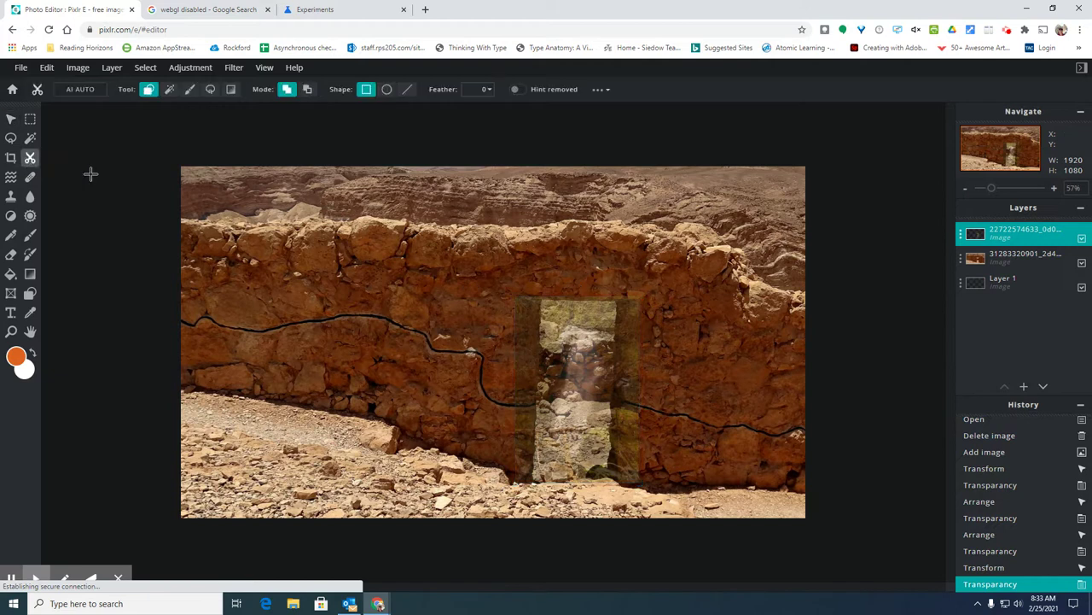
left_click(210, 91)
left_click(307, 90)
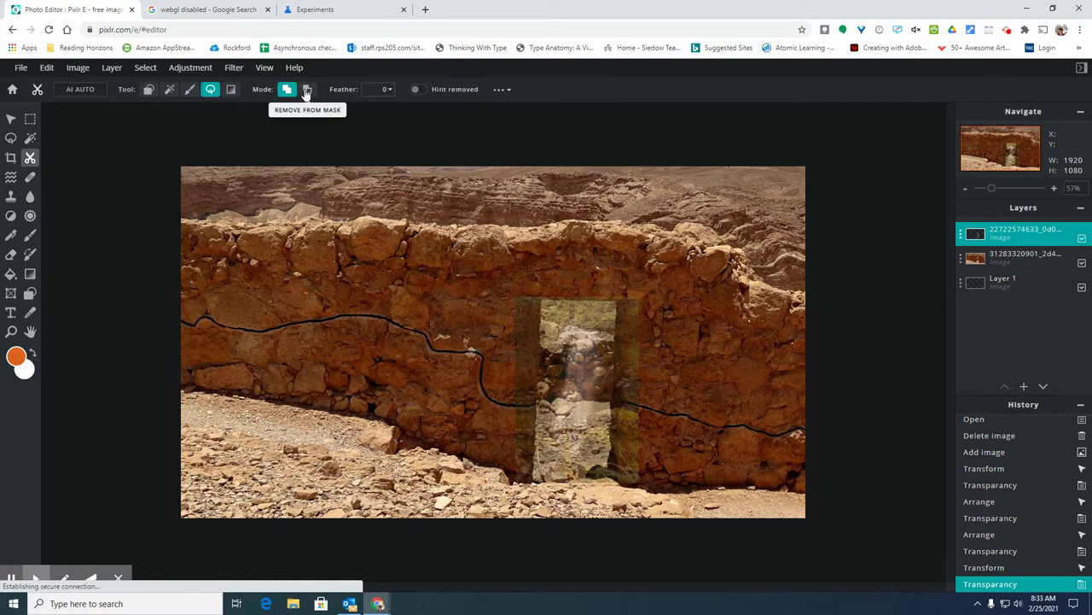
left_click(389, 91)
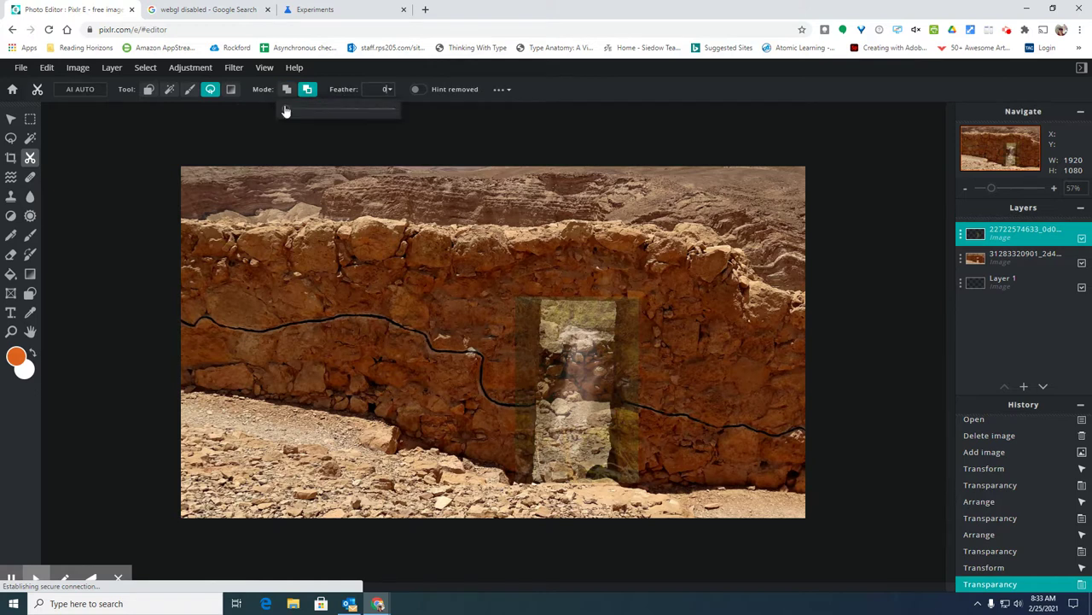
left_click_drag(287, 113, 292, 112)
left_click(547, 91)
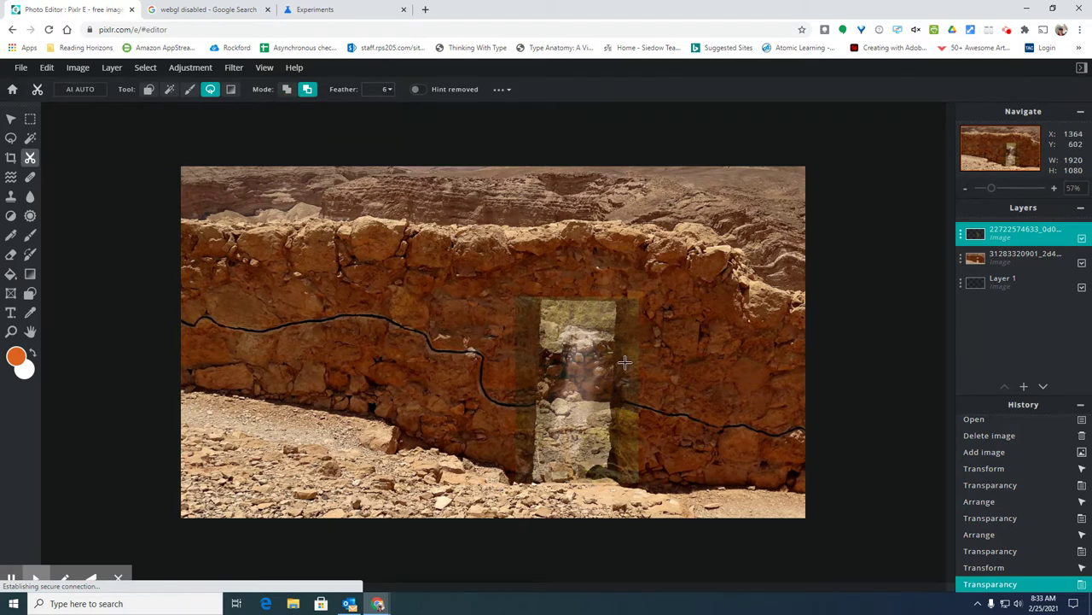
Cut away the upper part of the waterfall image that overlaps the wall along the doorway's left edge
scroll(634, 368, "up", 3)
scroll(608, 414, "up", 2)
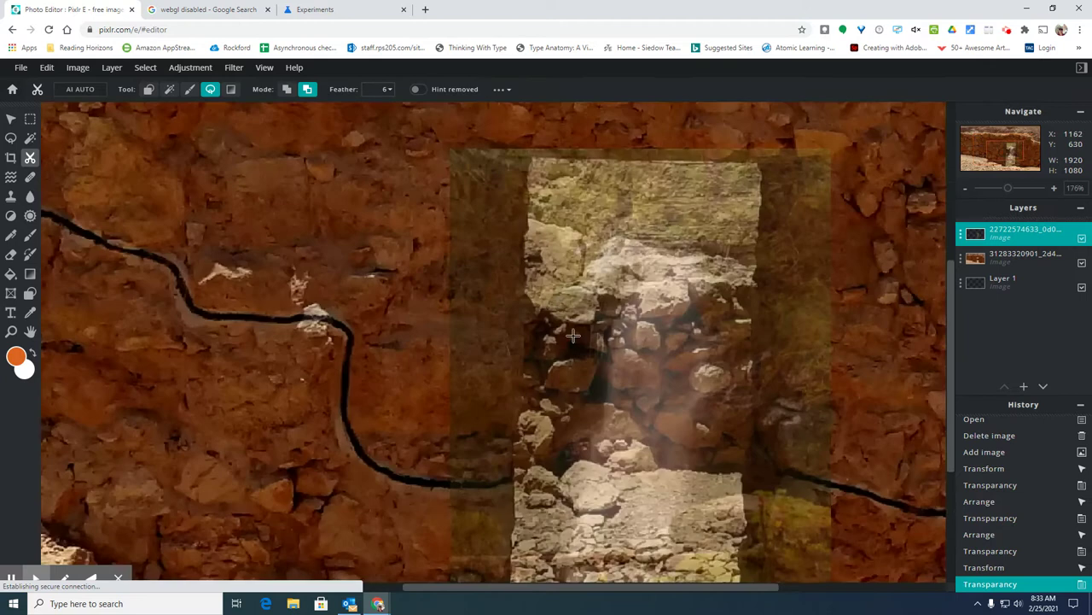
left_click(530, 161)
left_click_drag(526, 179, 526, 292)
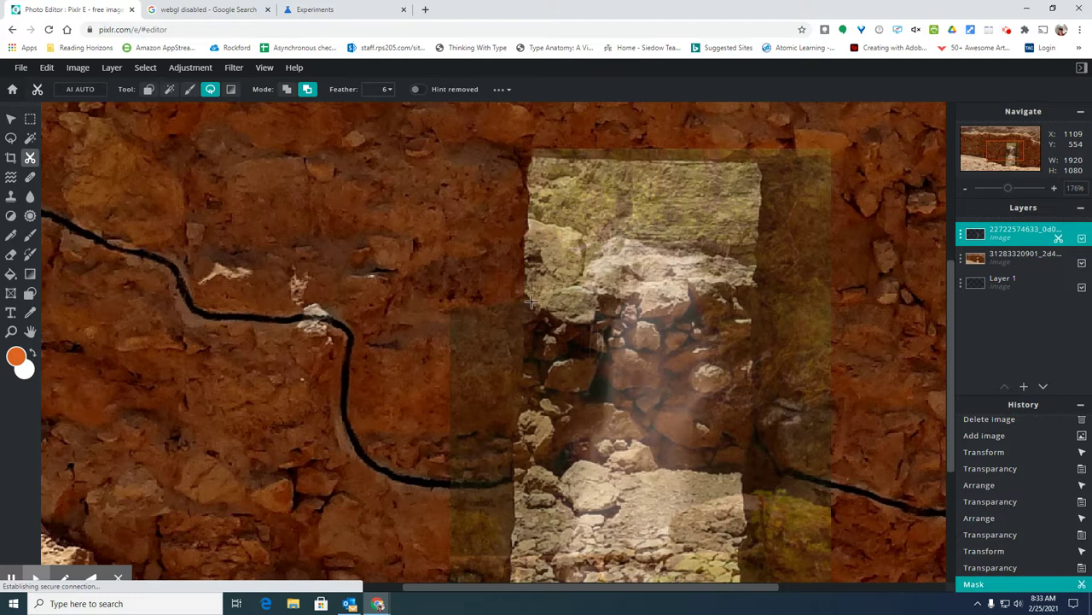
mouse_move(526, 294)
left_mouse_down()
mouse_move(514, 433)
mouse_move(499, 444)
mouse_move(380, 412)
mouse_move(450, 273)
left_mouse_up()
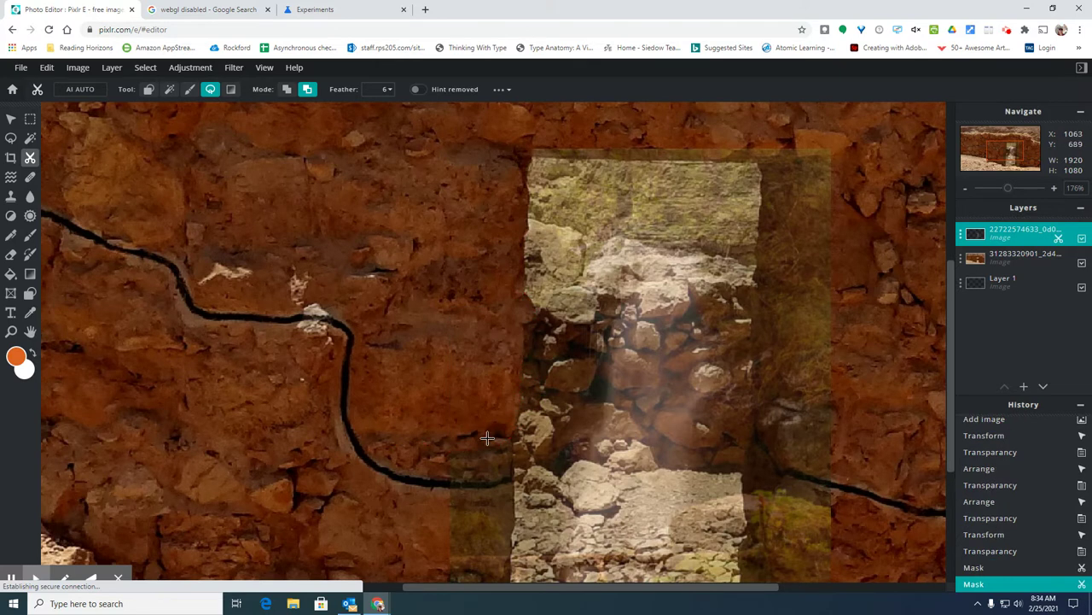
Mask out the waterfall overlap around the black line on the wall left of the doorway
scroll(487, 437, "down", 3)
scroll(555, 534, "up", 2)
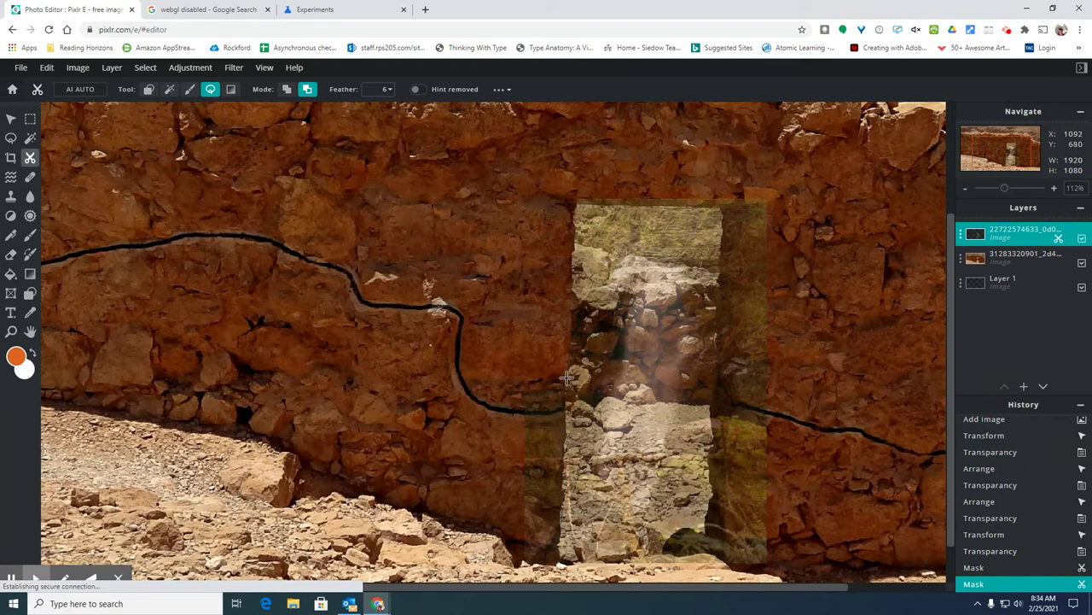
left_click_drag(566, 379, 564, 404)
left_click_drag(519, 393, 543, 378)
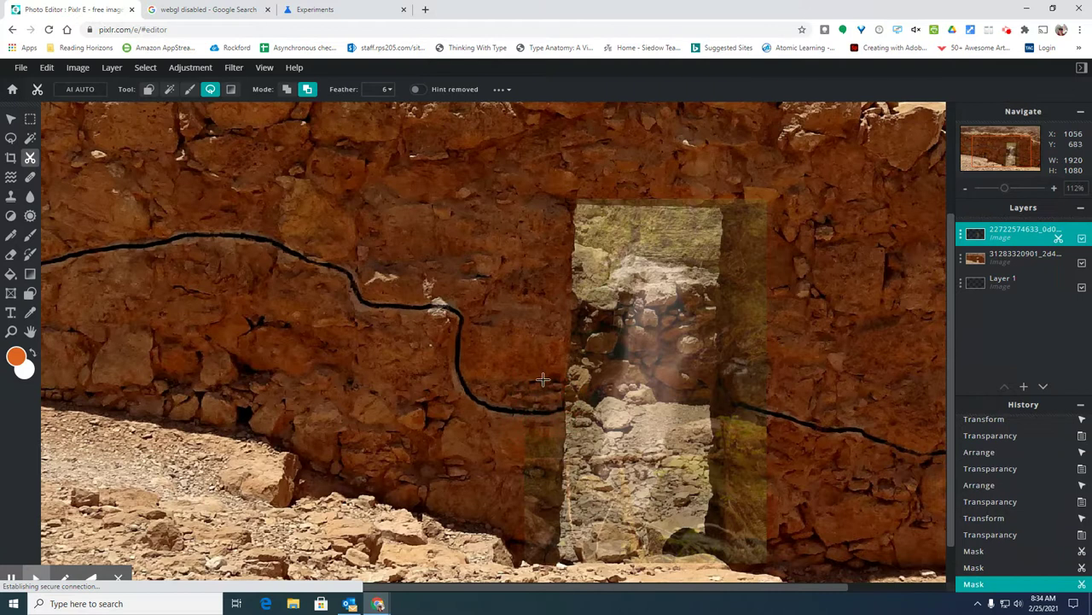
Remove the remaining waterfall overlap from the wall along the lower left edge of the doorway, down to the ground
left_click_drag(952, 286, 952, 320)
scroll(537, 456, "up", 3)
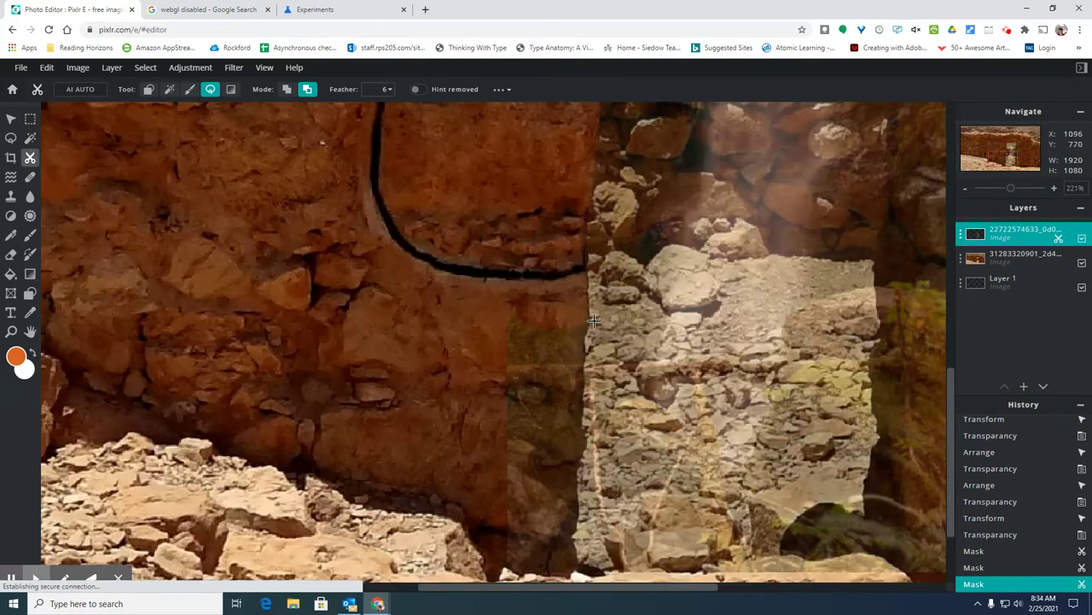
mouse_move(585, 331)
left_mouse_down()
mouse_move(588, 418)
mouse_move(541, 439)
mouse_move(487, 256)
mouse_move(517, 290)
left_mouse_up()
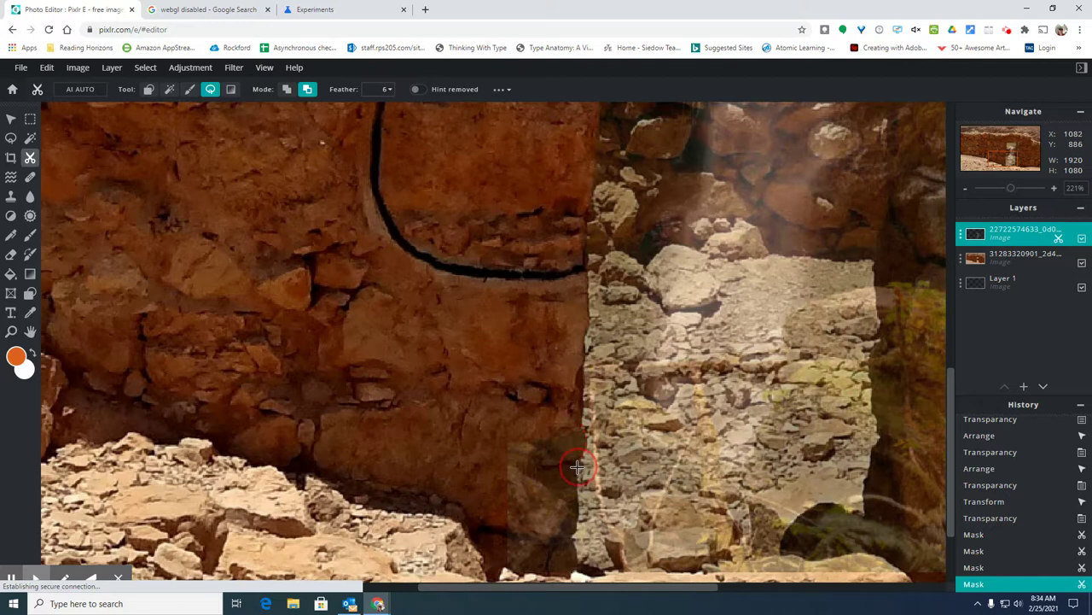
mouse_move(578, 467)
left_mouse_down()
mouse_move(572, 574)
mouse_move(513, 578)
mouse_move(448, 570)
left_mouse_up()
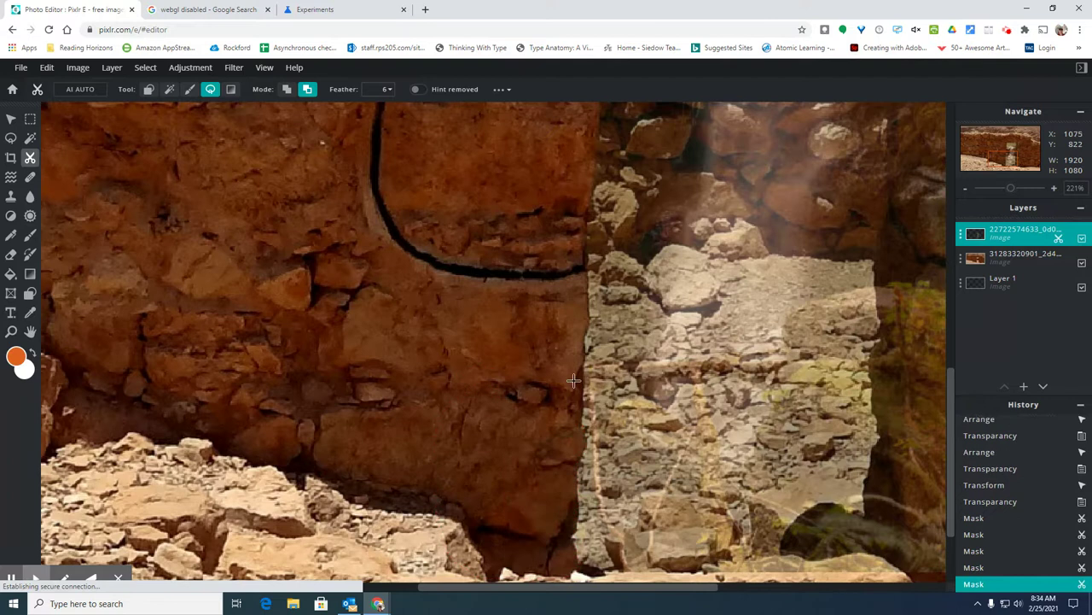
Cut off the strip of the waterfall image that extends above the doorway's top edge
left_click_drag(951, 471, 949, 299)
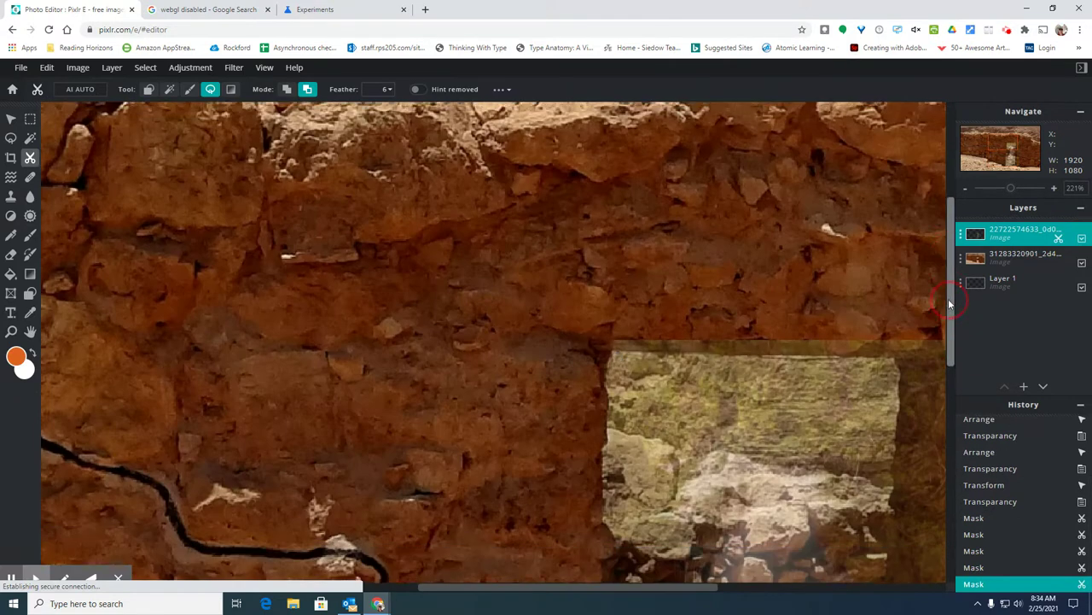
mouse_move(608, 349)
left_mouse_down()
mouse_move(898, 354)
mouse_move(909, 317)
left_mouse_up()
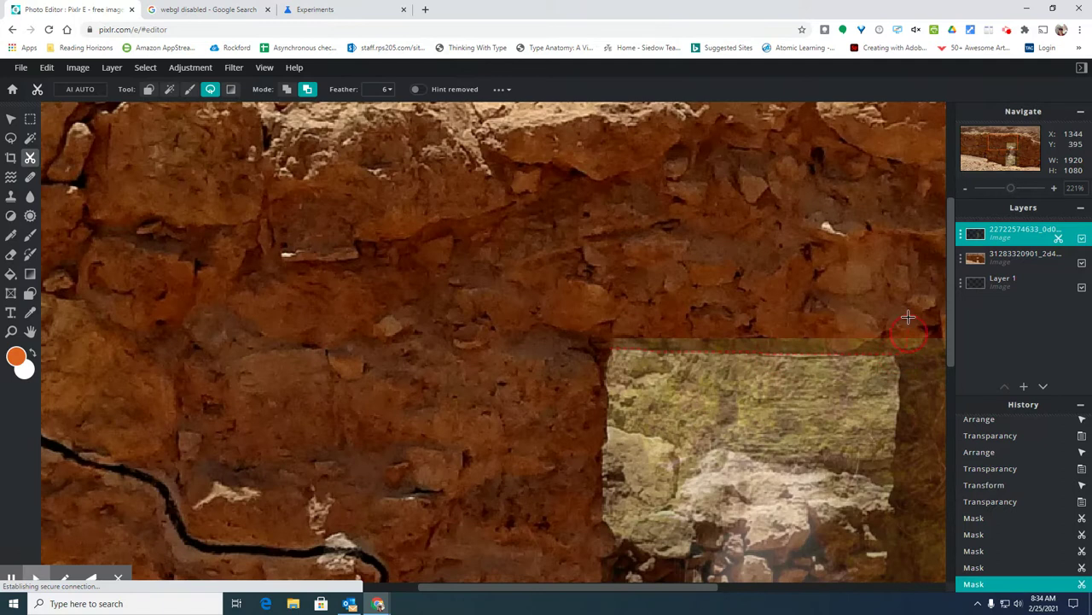
Cut away the upper part of the waterfall image that overlaps the wall along the doorway's right edge
left_click_drag(603, 586, 701, 586)
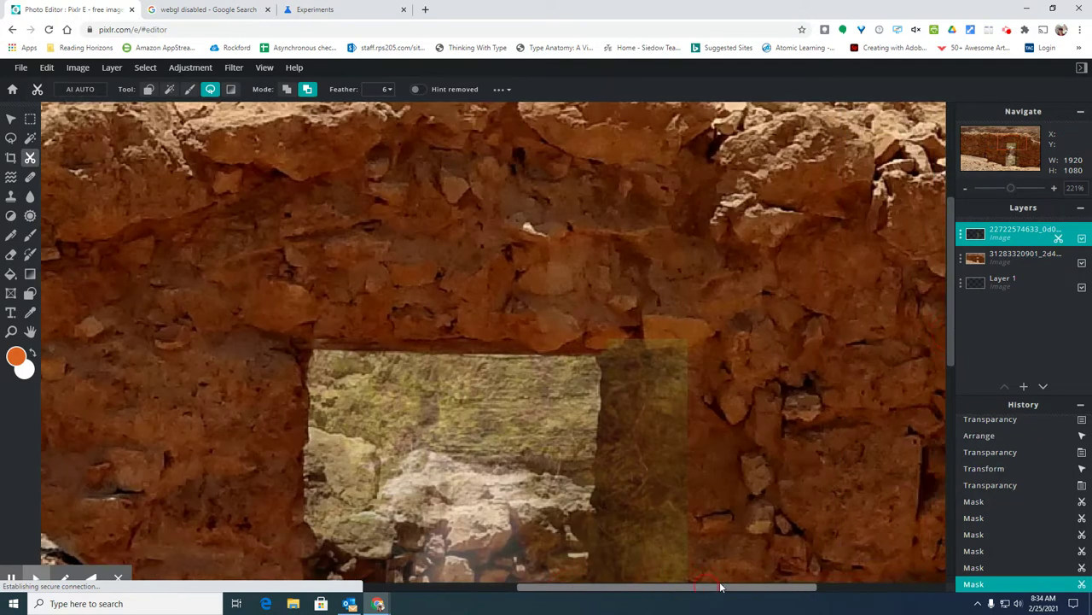
left_click_drag(952, 333, 953, 406)
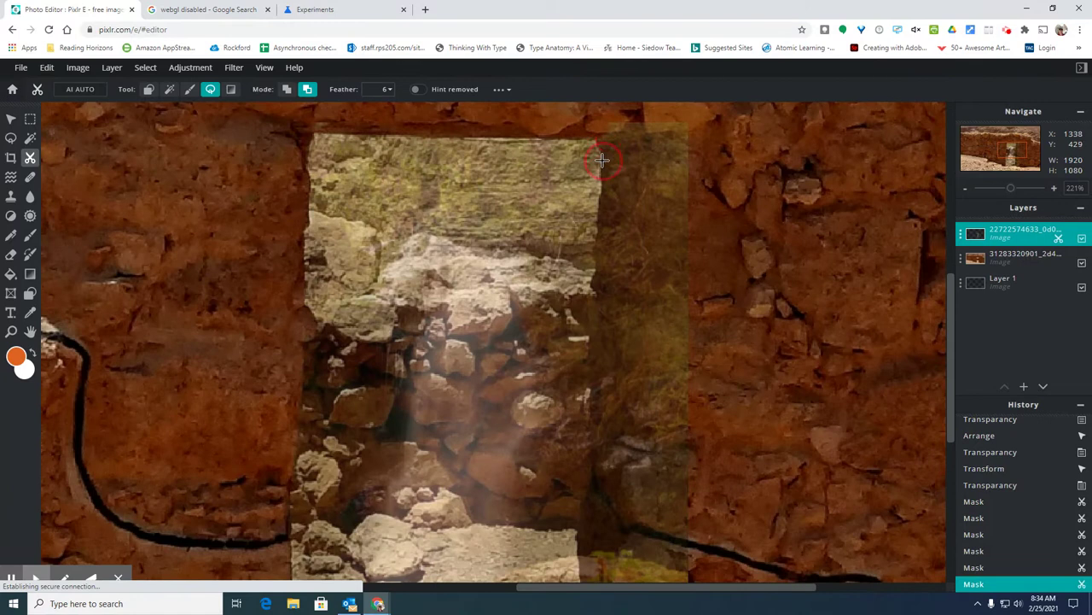
mouse_move(598, 196)
left_mouse_down()
mouse_move(594, 275)
mouse_move(605, 301)
mouse_move(710, 316)
mouse_move(719, 122)
mouse_move(668, 108)
mouse_move(595, 128)
left_mouse_up()
mouse_move(589, 296)
left_mouse_down()
mouse_move(590, 468)
mouse_move(618, 493)
mouse_move(778, 325)
left_mouse_up()
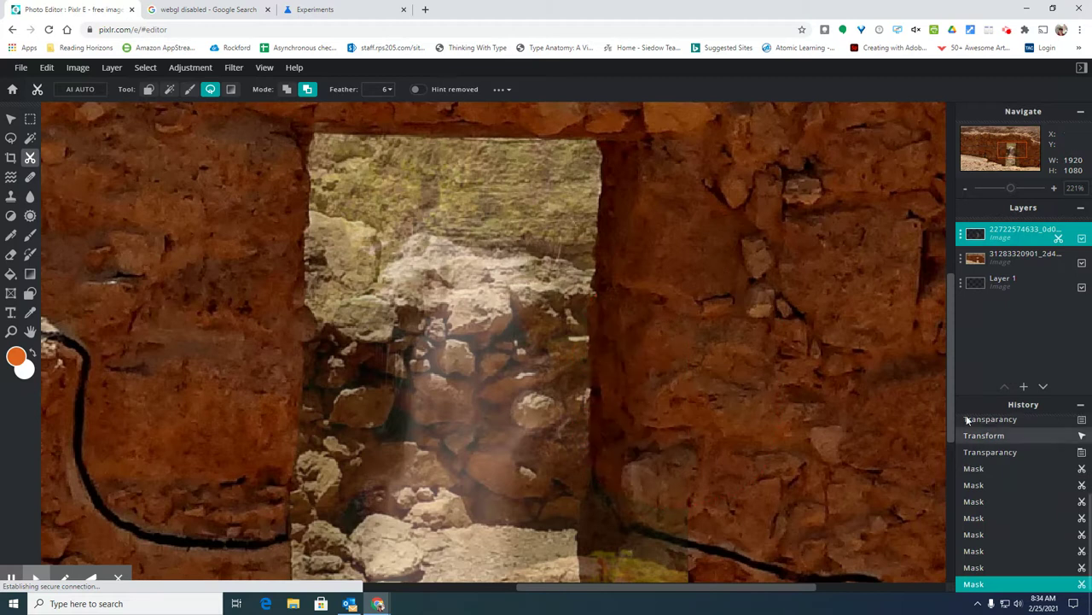
Mask out the remaining waterfall overlap on the wall along the doorway's lower right edge, down to the ground
scroll(953, 429, "down", 5)
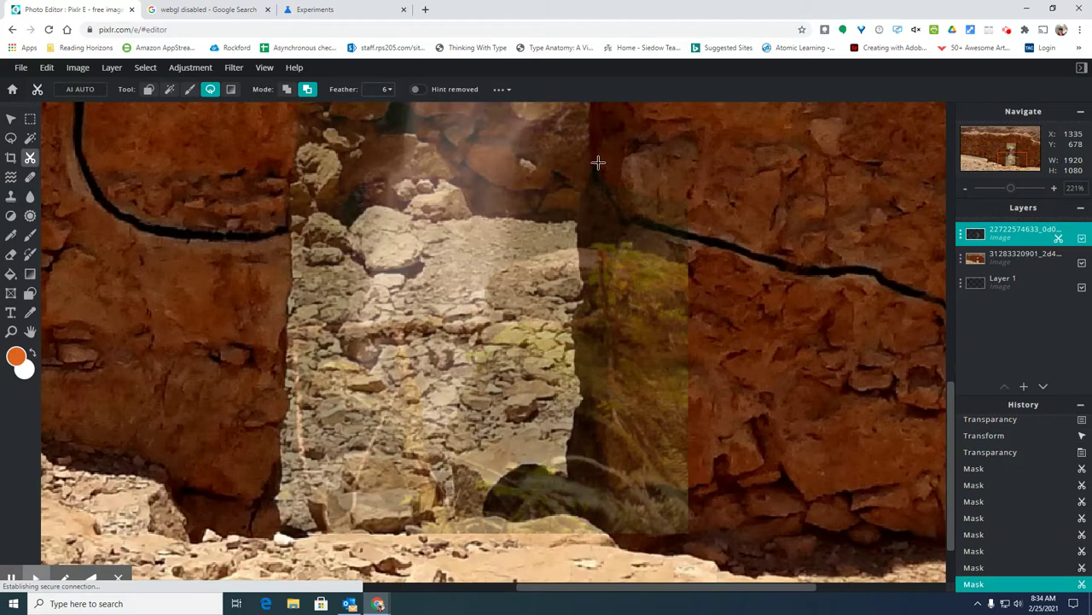
mouse_move(594, 159)
left_mouse_down()
mouse_move(571, 249)
mouse_move(582, 294)
mouse_move(572, 343)
mouse_move(661, 361)
left_mouse_up()
left_click_drag(704, 149, 705, 154)
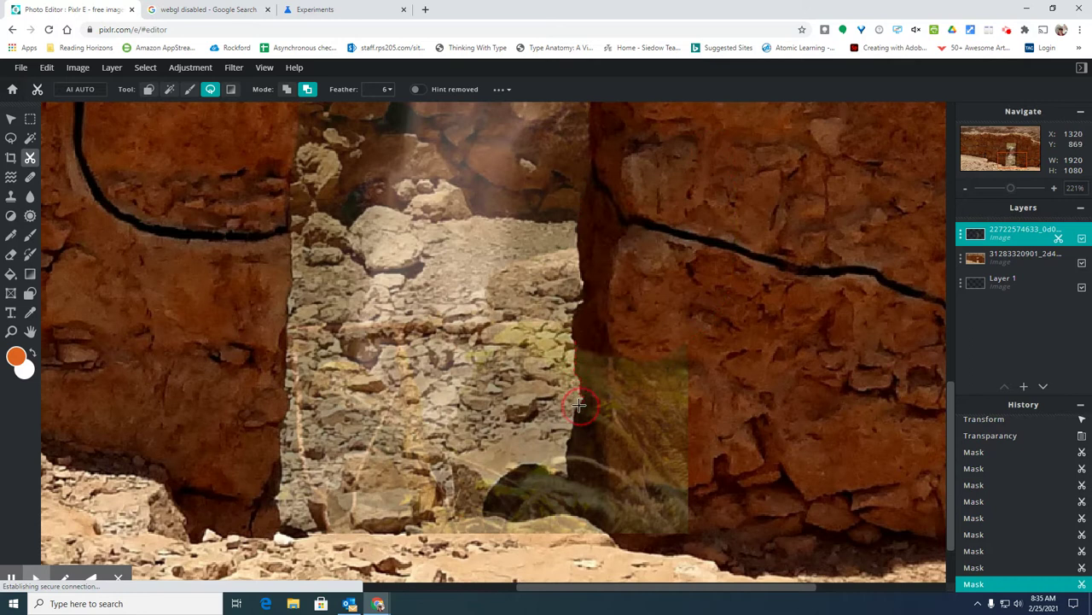
mouse_move(579, 405)
left_mouse_down()
mouse_move(568, 531)
mouse_move(723, 541)
mouse_move(727, 317)
mouse_move(689, 385)
left_mouse_up()
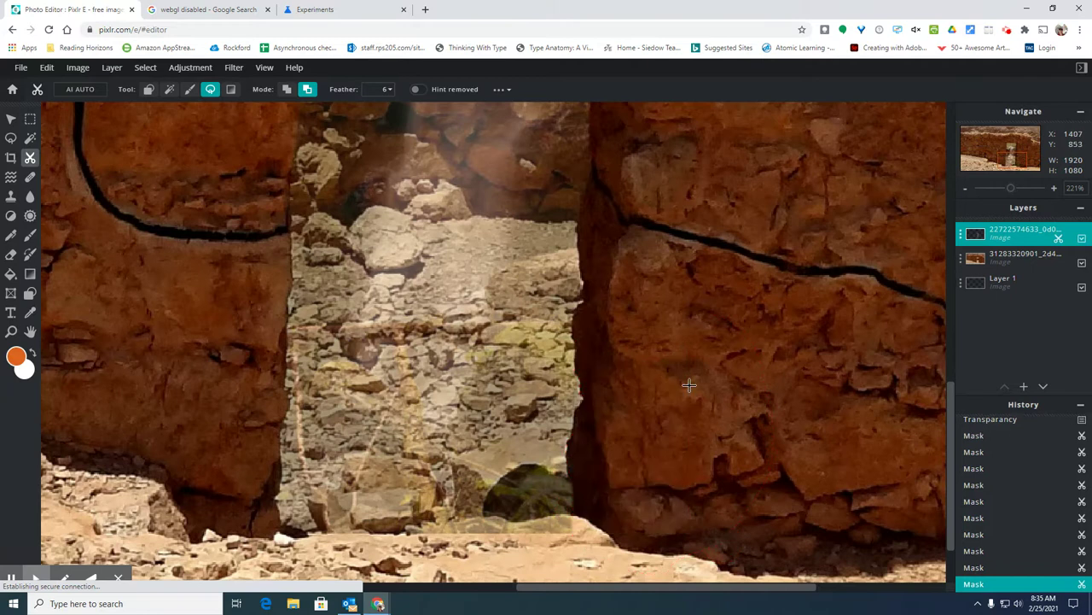
Set the waterfall layer's transparency value to 67
scroll(536, 430, "down", 3)
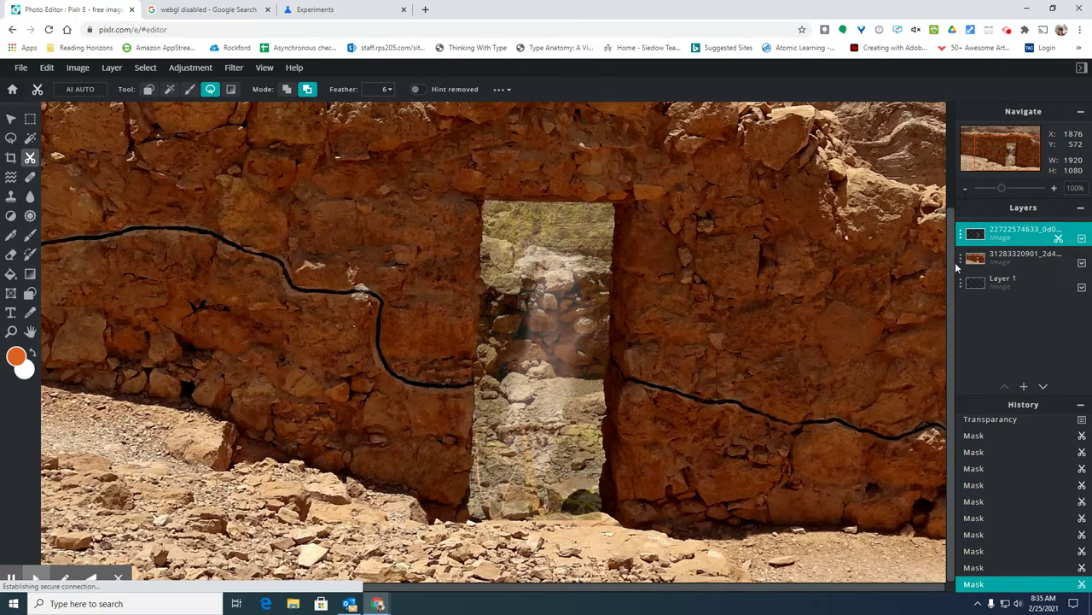
left_click(961, 239)
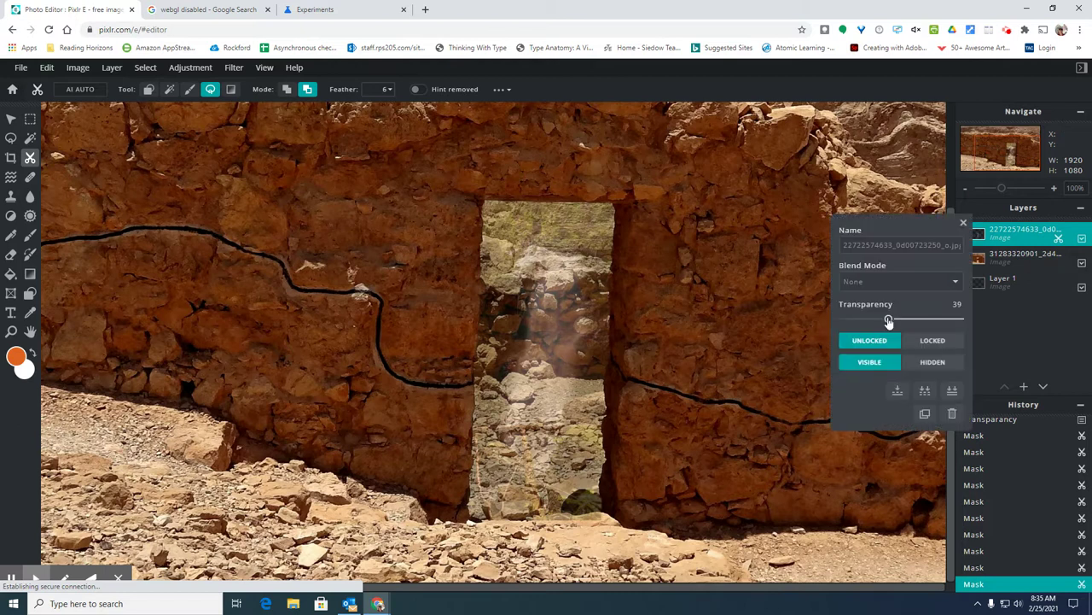
mouse_move(890, 318)
left_mouse_down()
mouse_move(965, 322)
mouse_move(927, 319)
mouse_move(951, 318)
mouse_move(968, 333)
mouse_move(945, 320)
mouse_move(922, 333)
left_mouse_up()
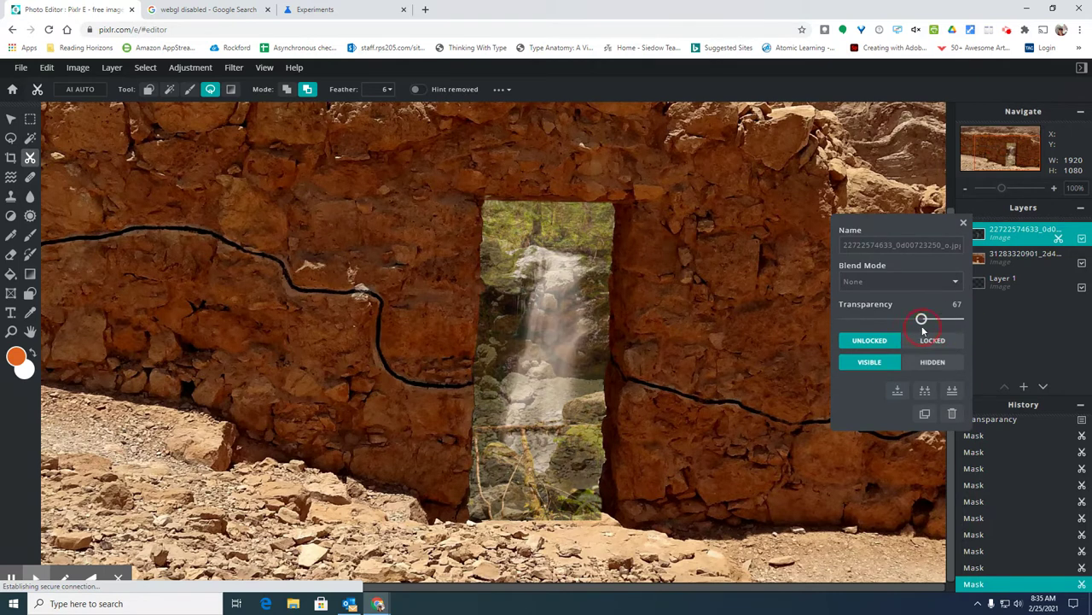
Set up a mask-removing brush with 12% opacity and 52% softness
left_click(190, 93)
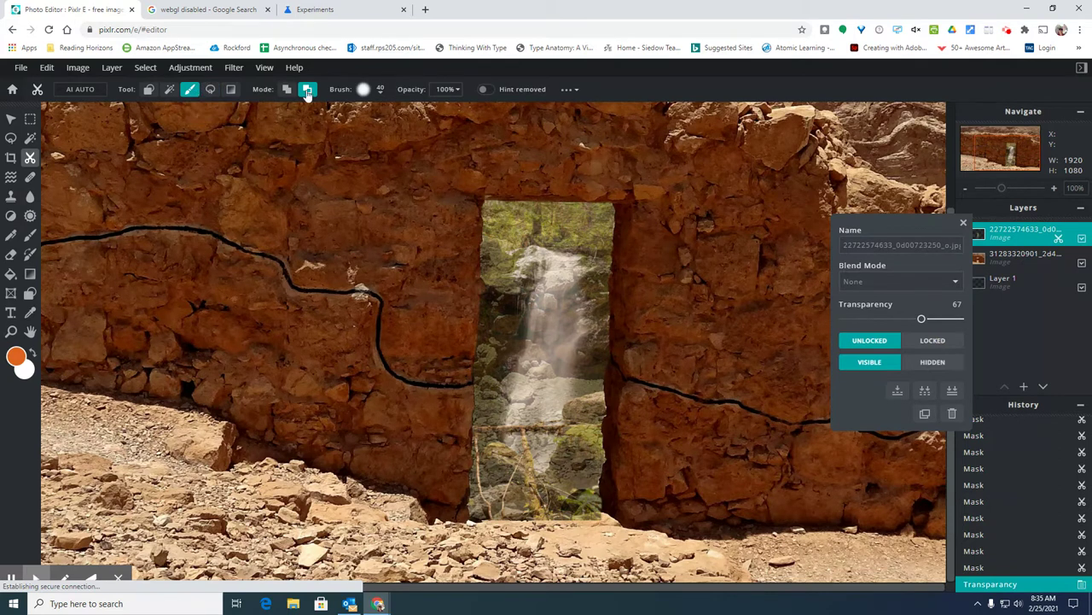
left_click(458, 97)
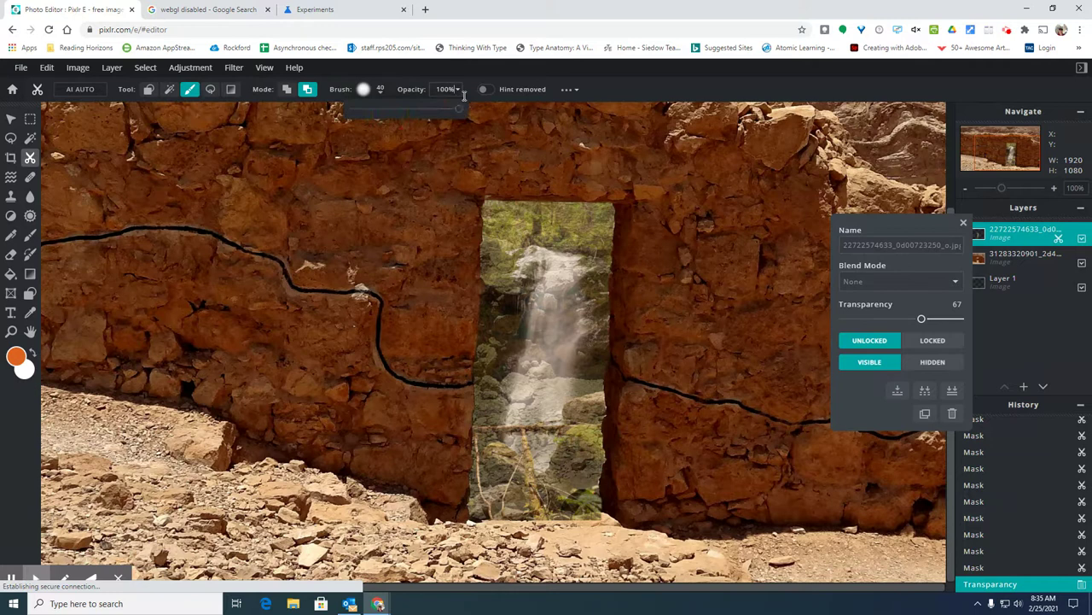
left_click_drag(458, 108, 369, 113)
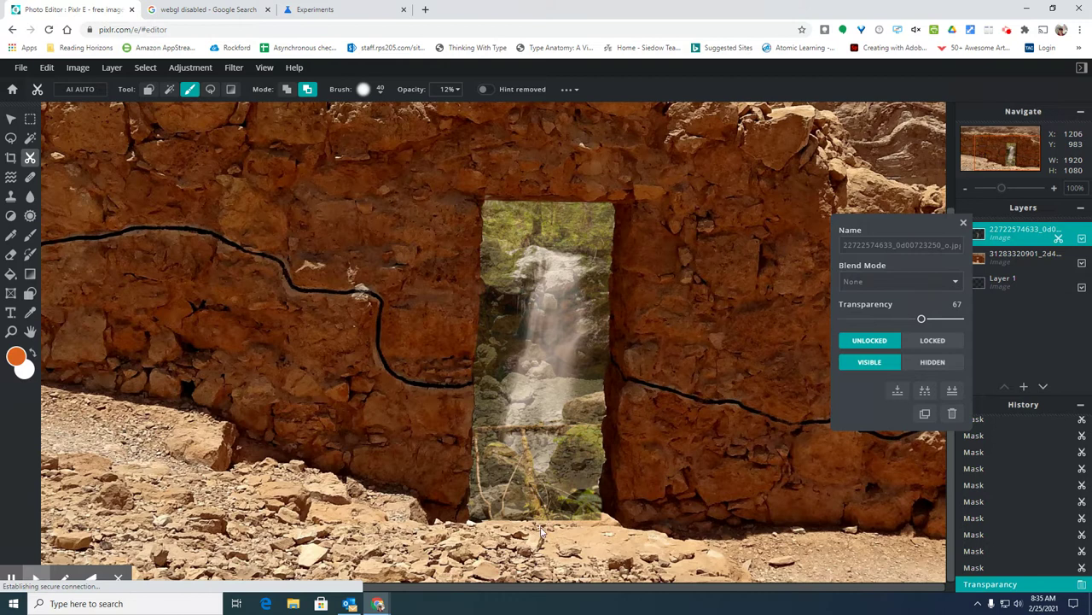
scroll(546, 543, "up", 1)
scroll(546, 542, "up", 2)
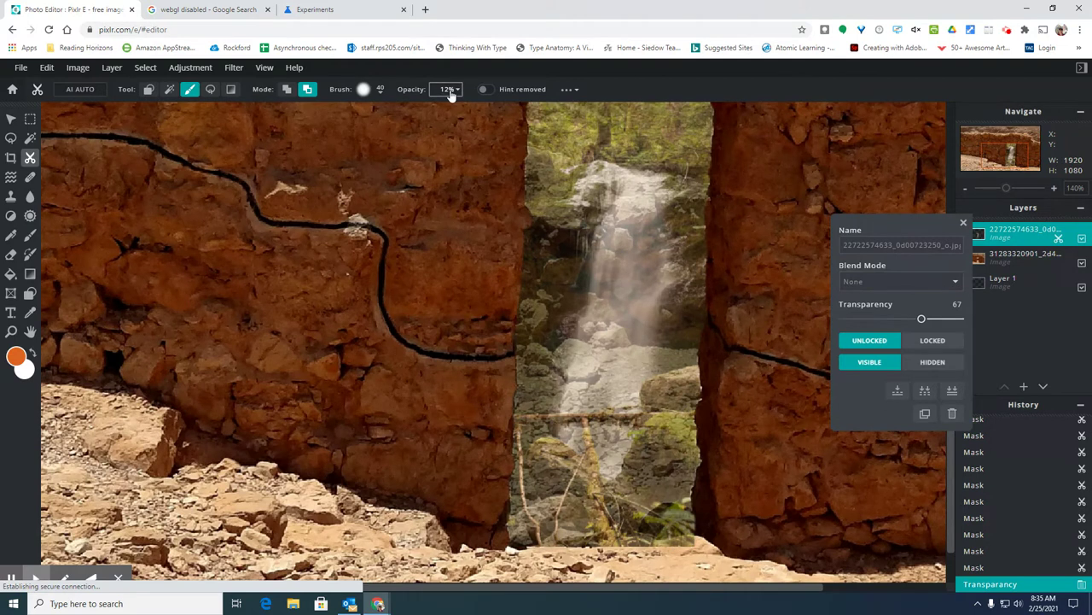
left_click(379, 91)
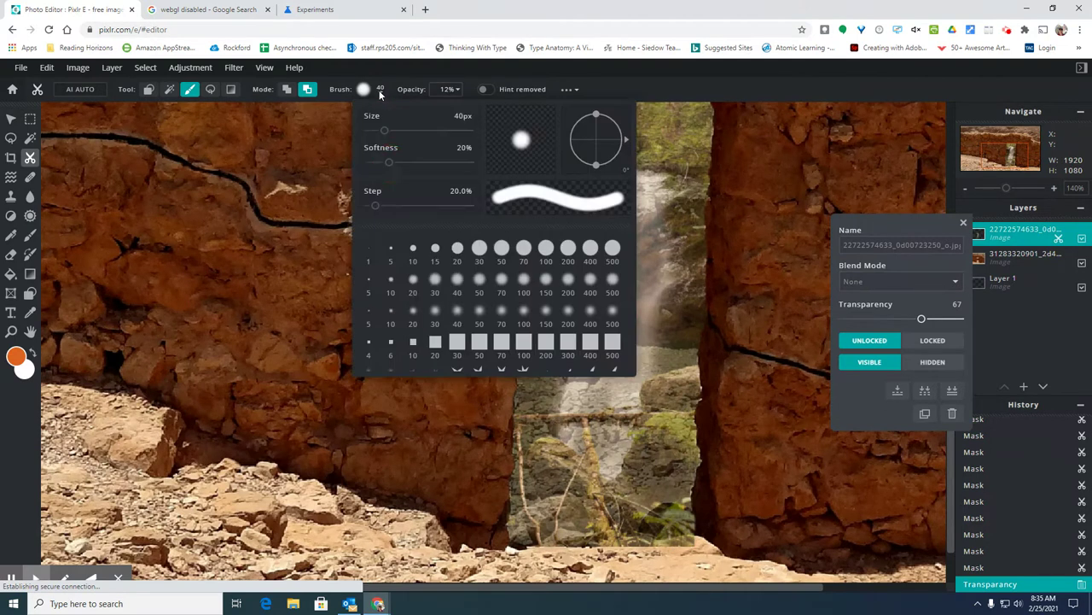
left_click(389, 164)
left_click_drag(389, 166, 426, 168)
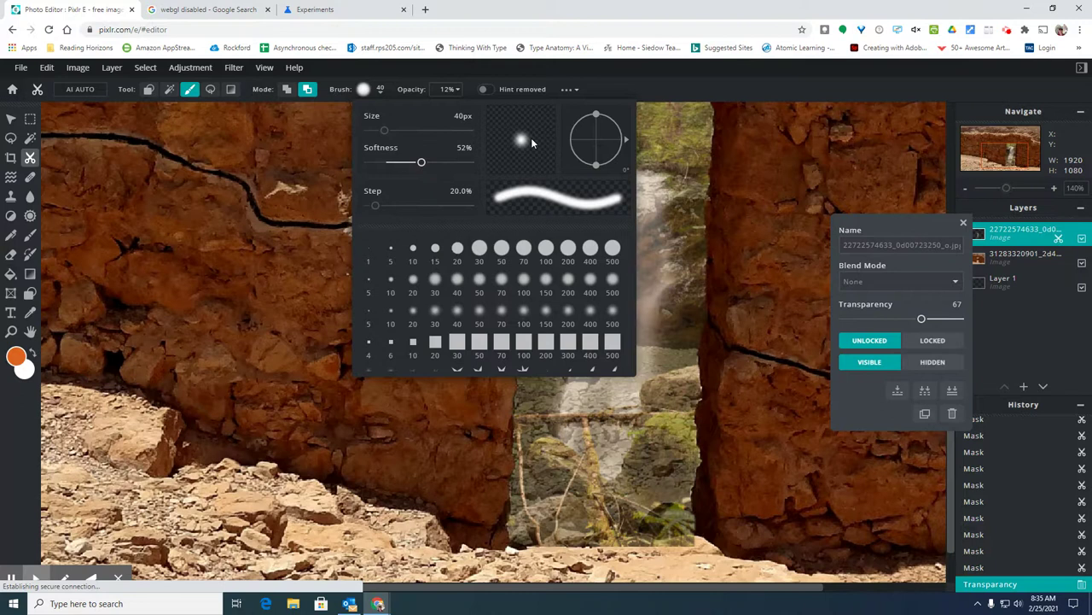
left_click(628, 75)
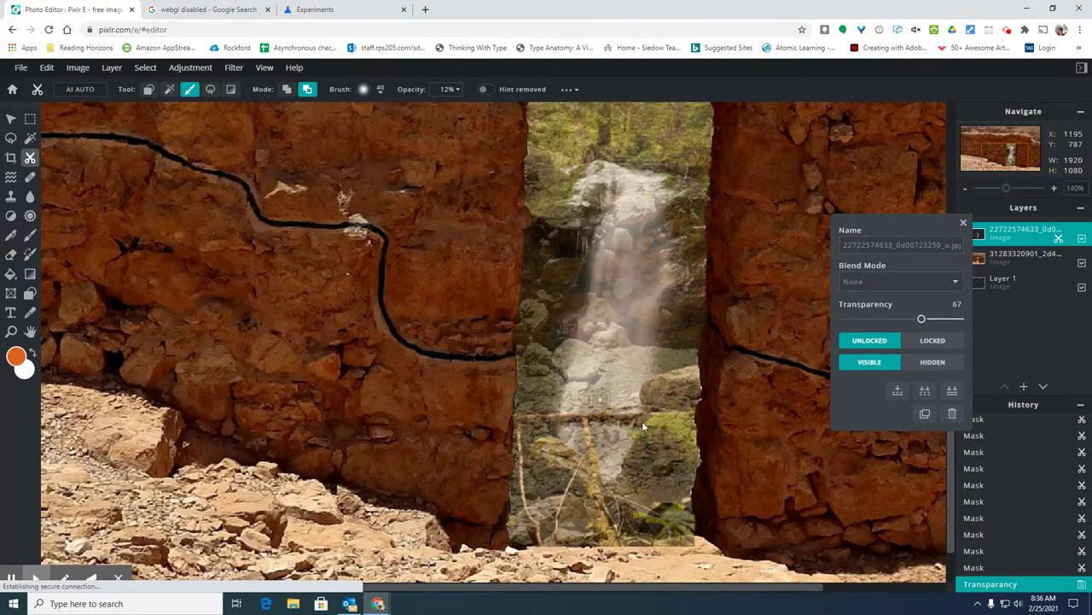
Brush repeatedly along the waterfall image's bottom edge to fade it into the ground at the doorway's threshold
mouse_move(697, 549)
left_mouse_down()
mouse_move(616, 553)
mouse_move(716, 546)
mouse_move(598, 541)
left_mouse_up()
mouse_move(702, 548)
left_mouse_down()
mouse_move(497, 547)
mouse_move(712, 547)
left_mouse_up()
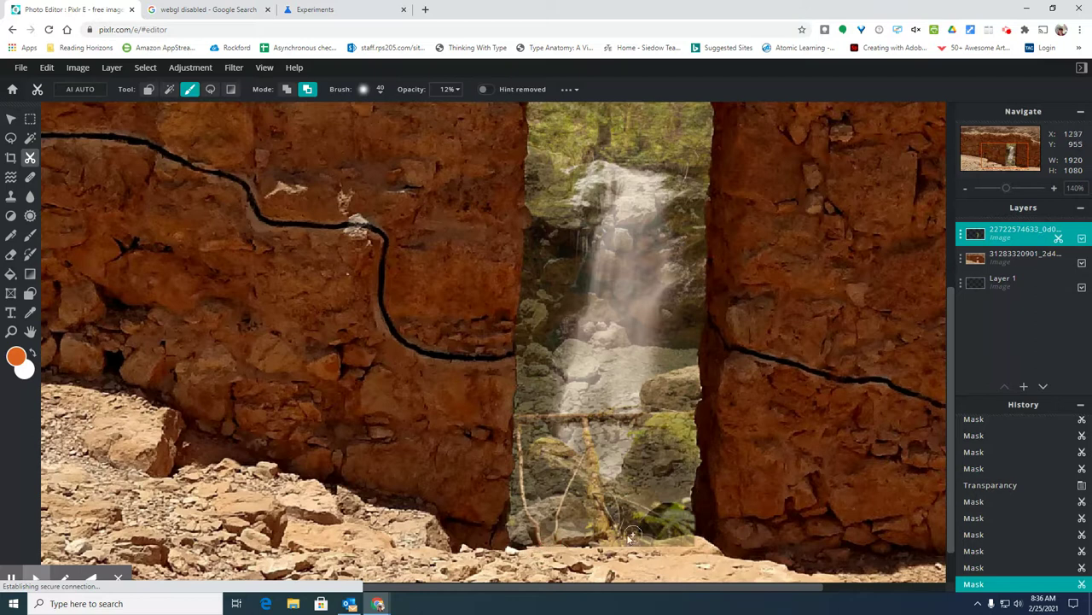
left_click_drag(592, 546, 703, 546)
mouse_move(702, 546)
left_mouse_down()
mouse_move(658, 551)
mouse_move(726, 544)
mouse_move(644, 554)
left_mouse_up()
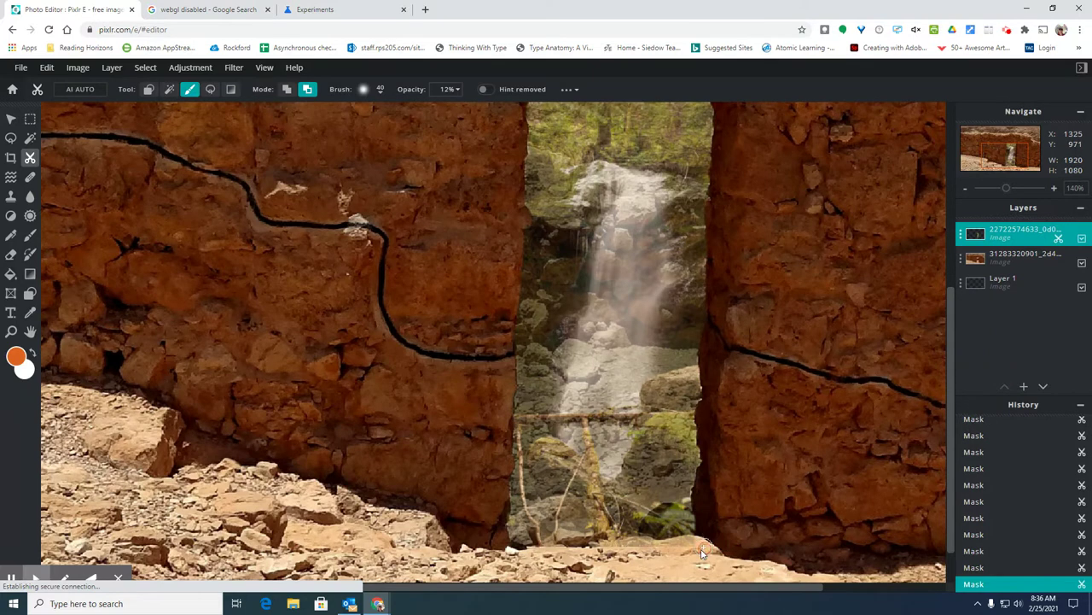
left_click_drag(610, 543, 714, 543)
left_click(652, 551)
left_click_drag(645, 547, 587, 560)
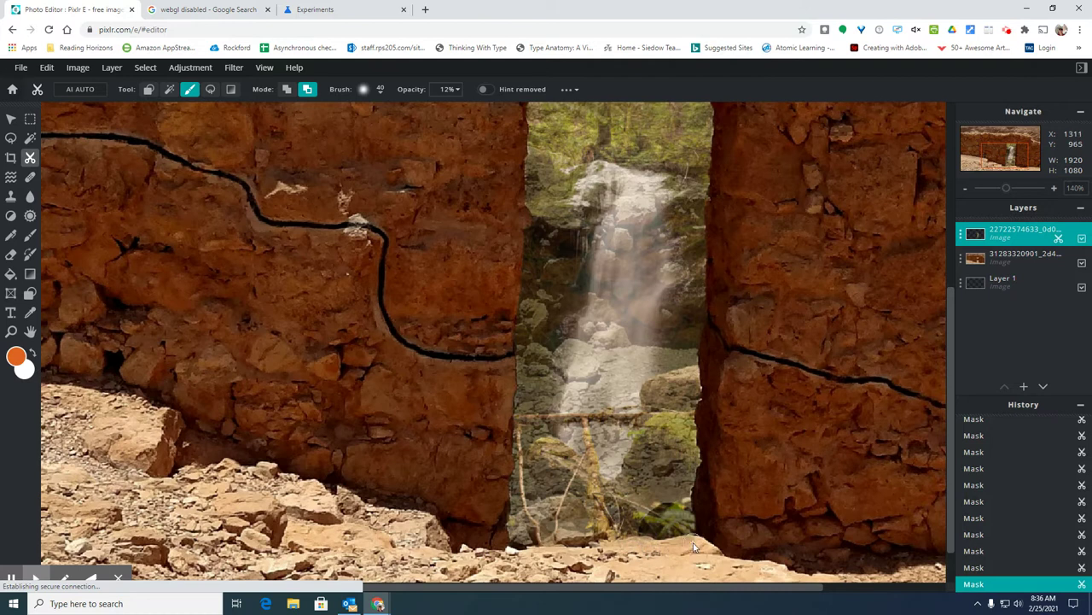
Set the waterfall layer's transparency value to 100 and check the blend across the whole picture
left_click(959, 238)
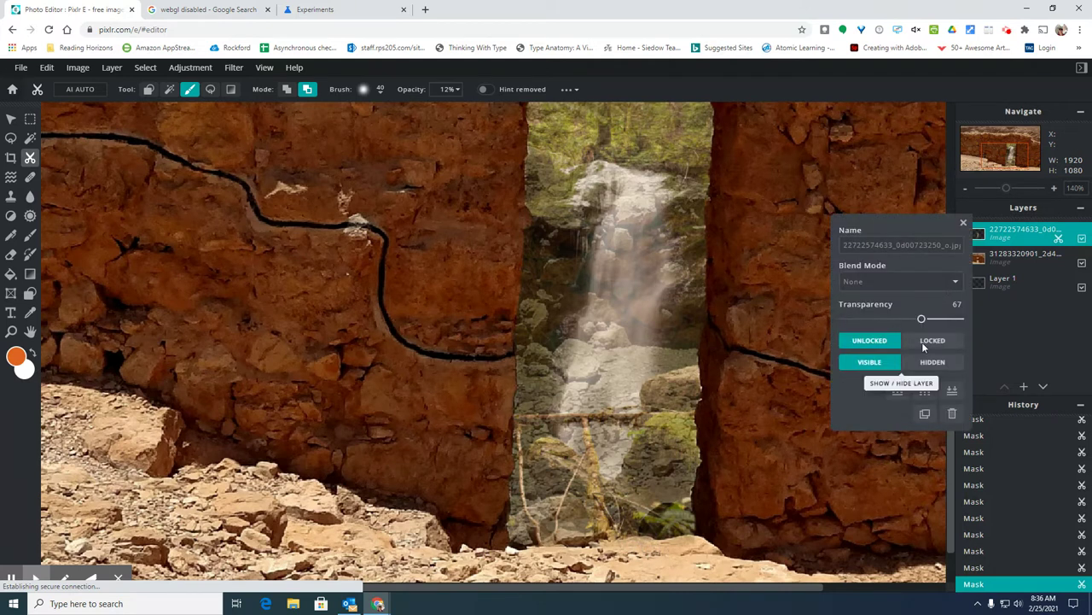
left_click_drag(922, 318, 974, 323)
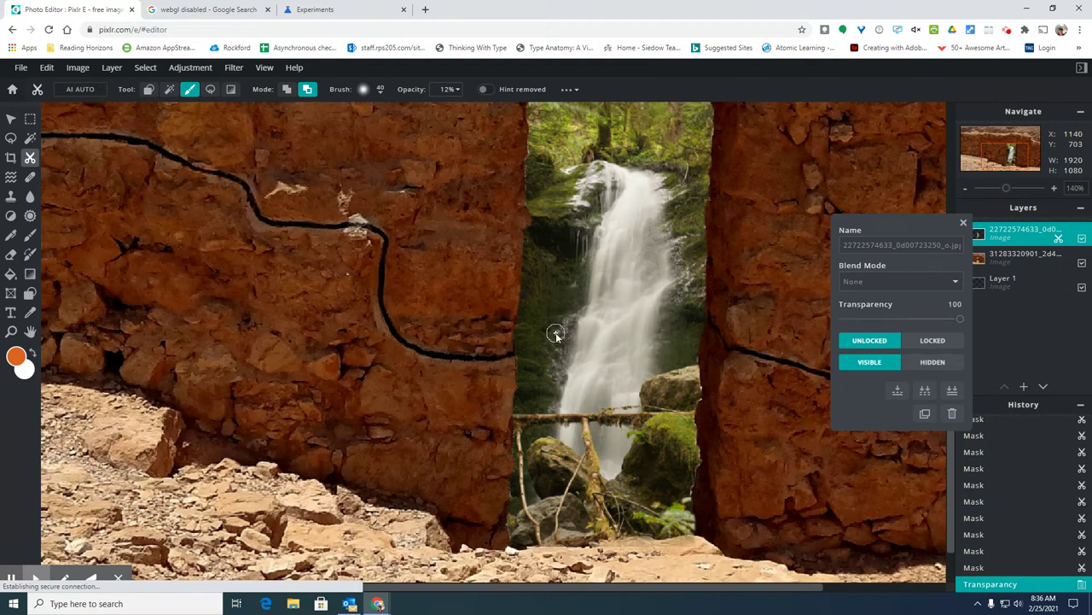
scroll(528, 324, "down", 5)
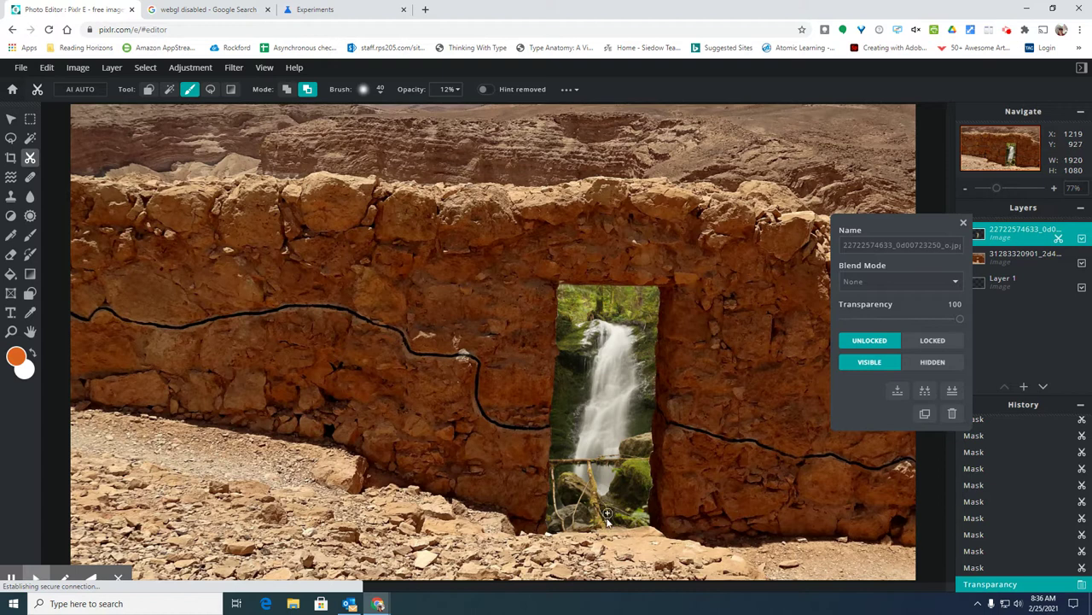
Soften the bottom edge of the fully opaque waterfall image further with faint mask strokes along the threshold
scroll(608, 532, "up", 5)
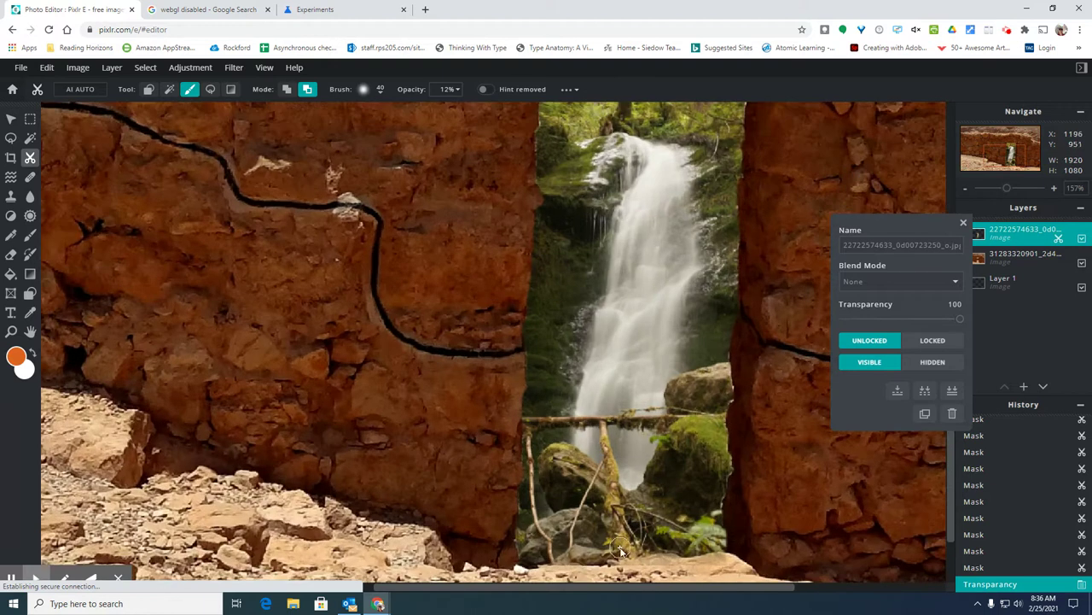
left_click_drag(584, 568, 695, 563)
left_click(612, 560)
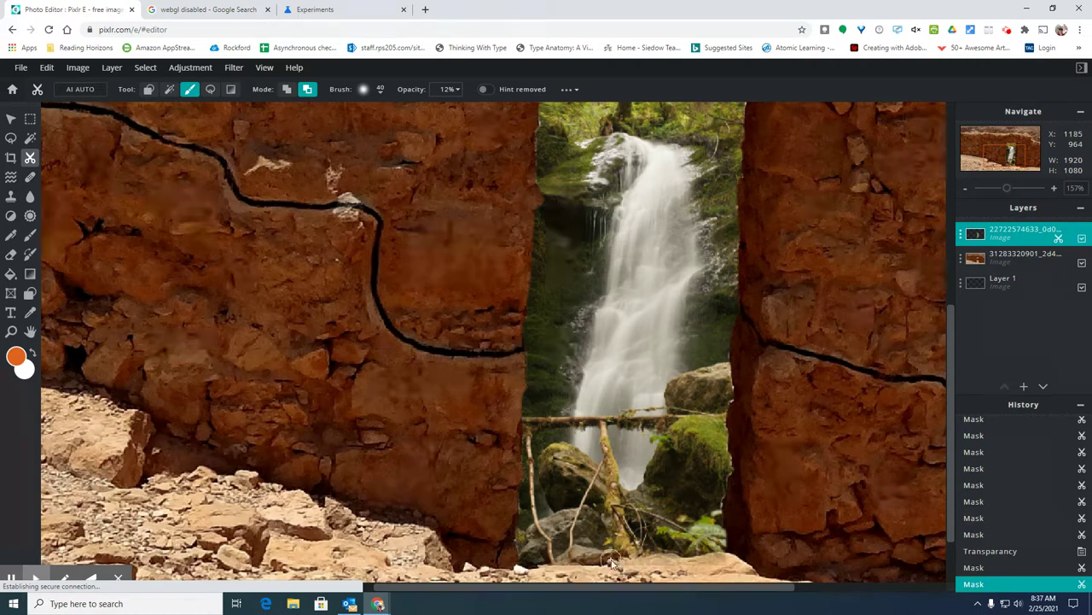
mouse_move(611, 560)
left_mouse_down()
mouse_move(692, 563)
mouse_move(574, 567)
mouse_move(589, 563)
left_mouse_up()
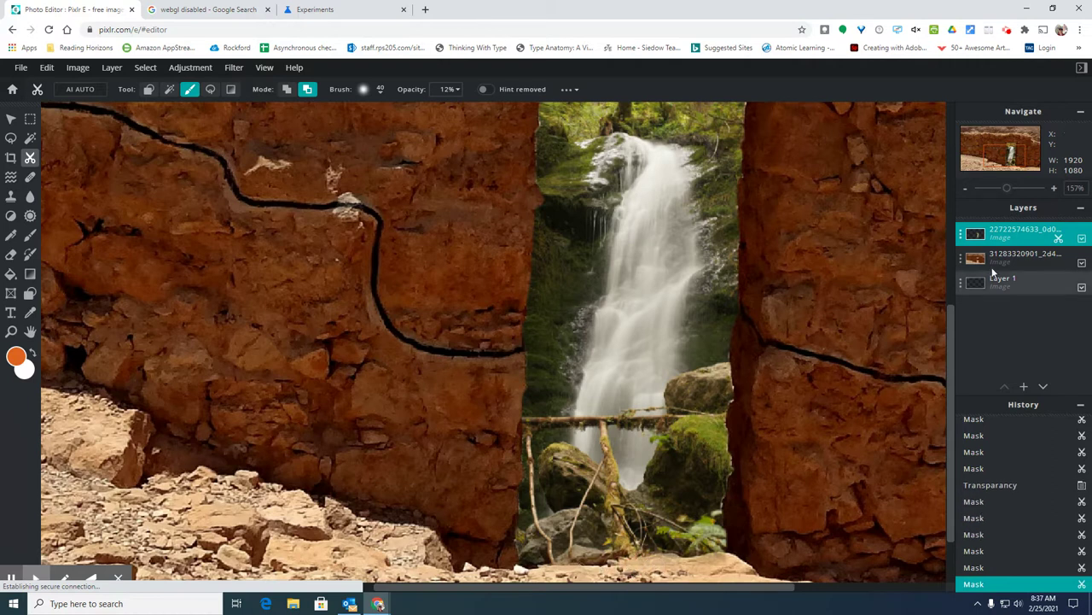
Lower the waterfall layer's transparency value to 35 and set the mask brush opacity to 24%
left_click(962, 239)
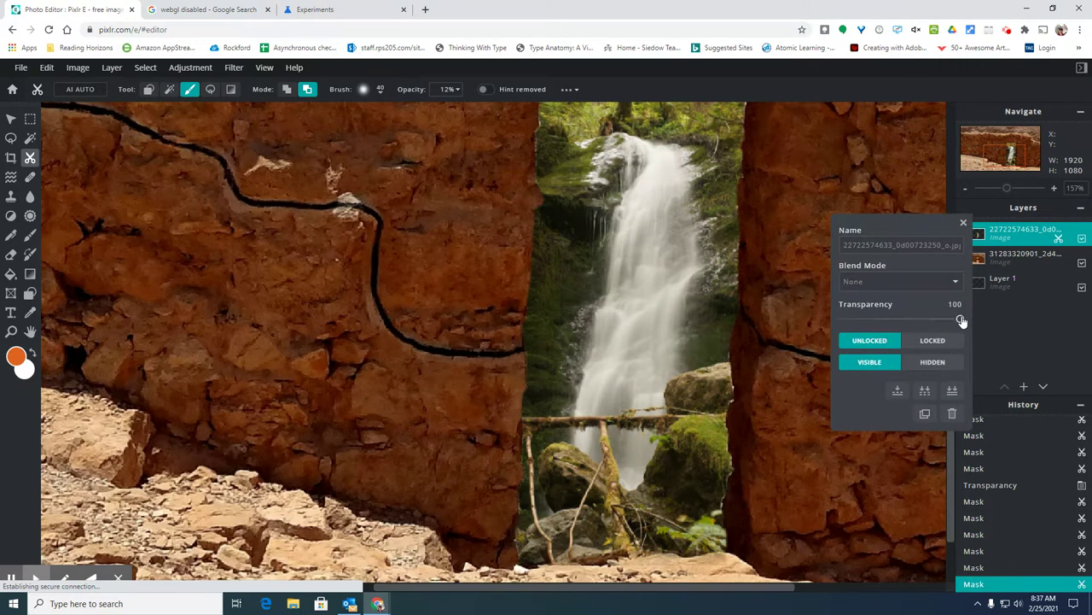
left_click_drag(959, 319, 885, 319)
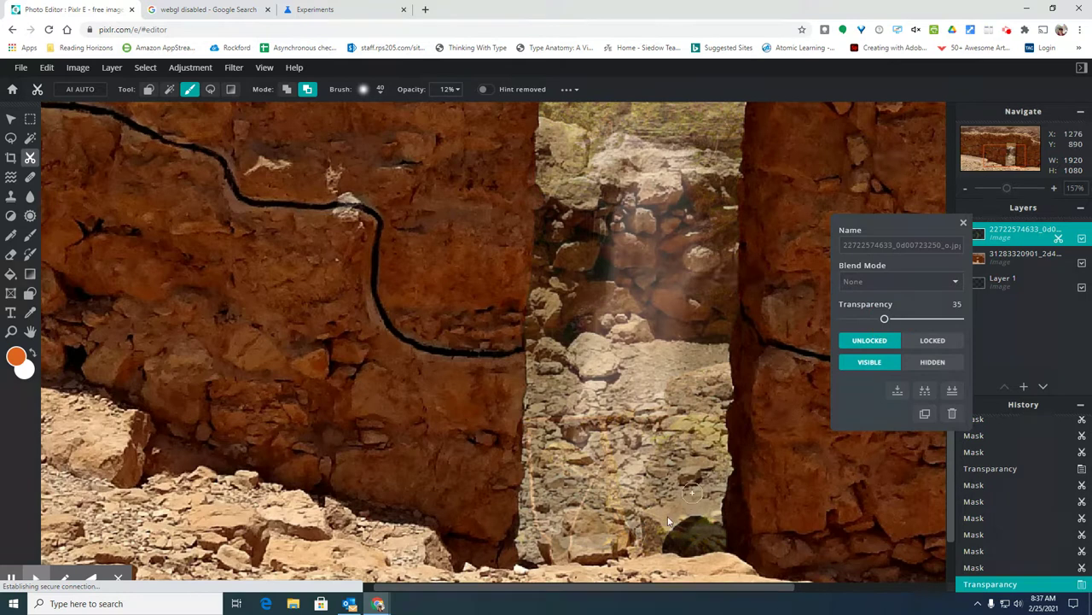
left_click(457, 92)
left_click_drag(367, 112, 379, 108)
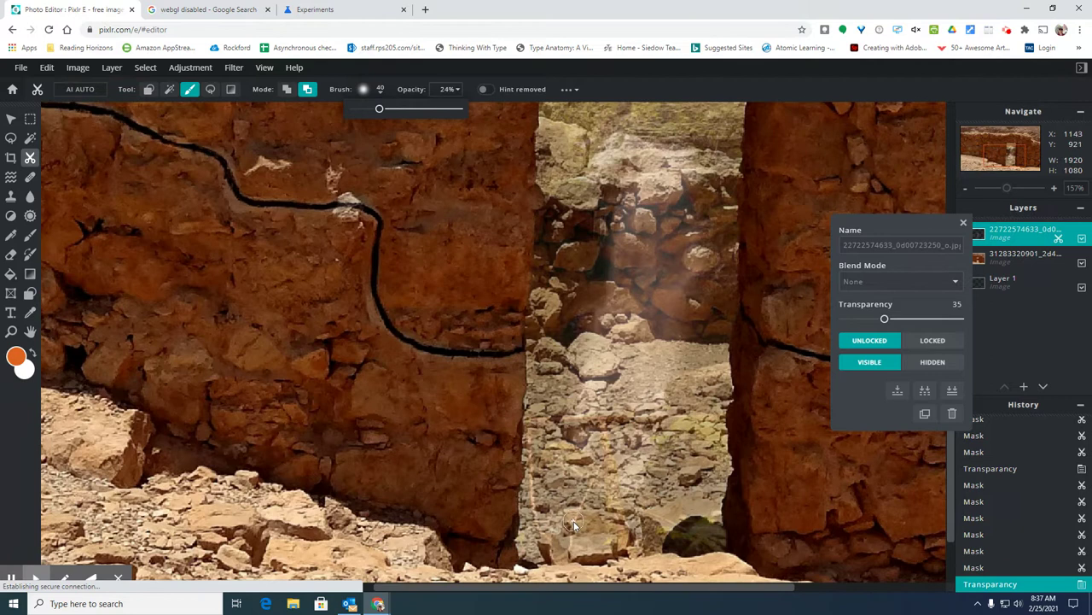
Brush the mask over the bottom of the doorway so the original rocks show through the waterfall image
mouse_move(573, 525)
left_mouse_down()
mouse_move(578, 563)
mouse_move(601, 564)
left_mouse_up()
mouse_move(576, 524)
left_mouse_down()
mouse_move(550, 564)
mouse_move(570, 573)
mouse_move(589, 564)
mouse_move(584, 553)
left_mouse_up()
mouse_move(666, 524)
left_mouse_down()
mouse_move(703, 522)
mouse_move(712, 550)
left_mouse_up()
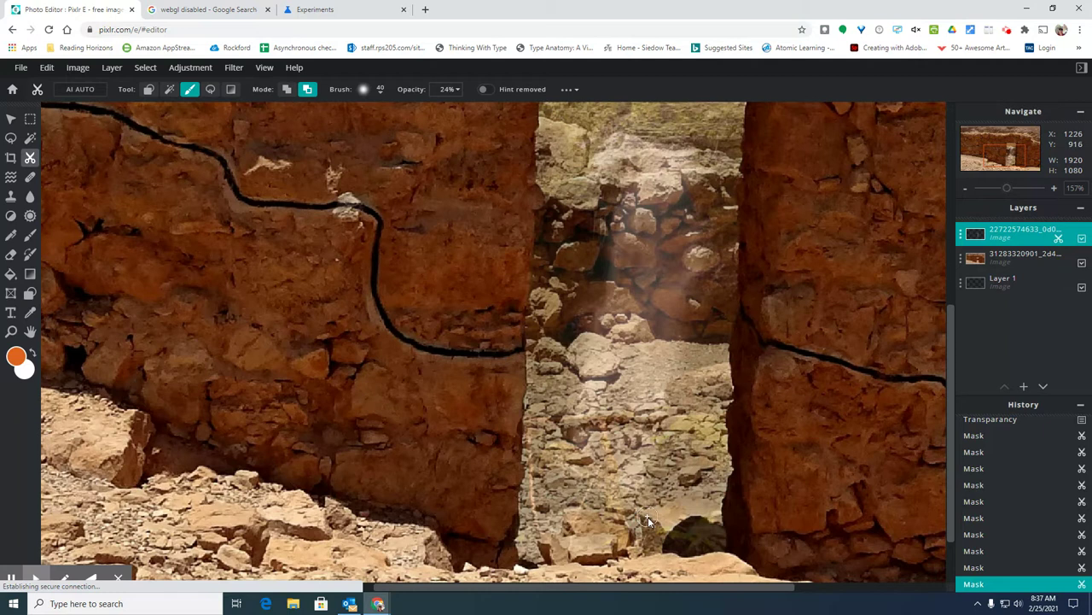
mouse_move(648, 516)
left_mouse_down()
mouse_move(659, 526)
mouse_move(649, 529)
mouse_move(696, 546)
left_mouse_up()
Set the waterfall layer's transparency value to 100 and fade out more of its lower right corner with the mask brush
left_click(960, 234)
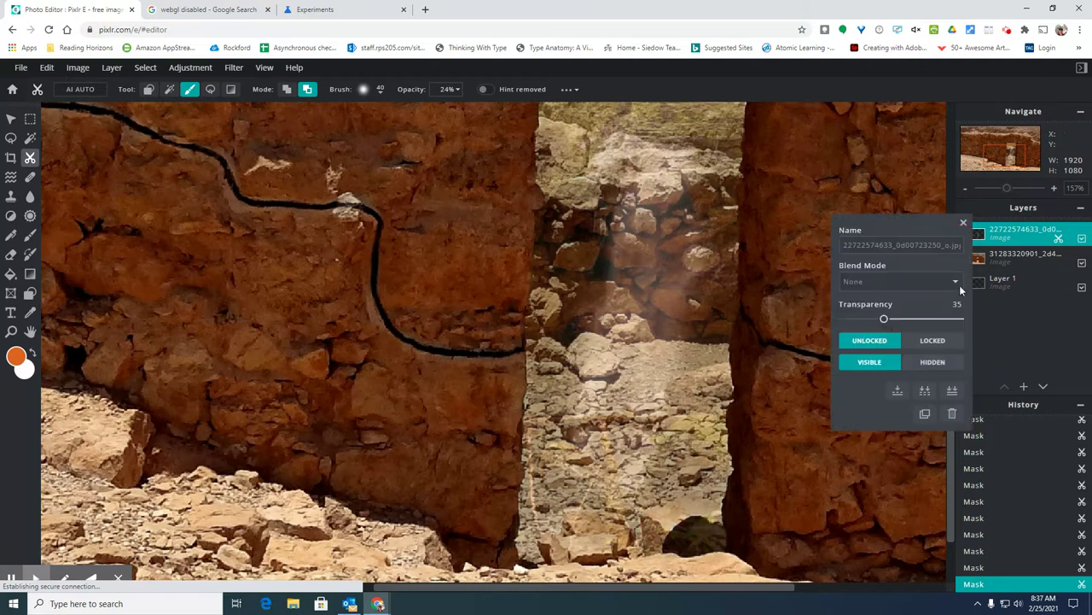
left_click_drag(888, 327, 972, 327)
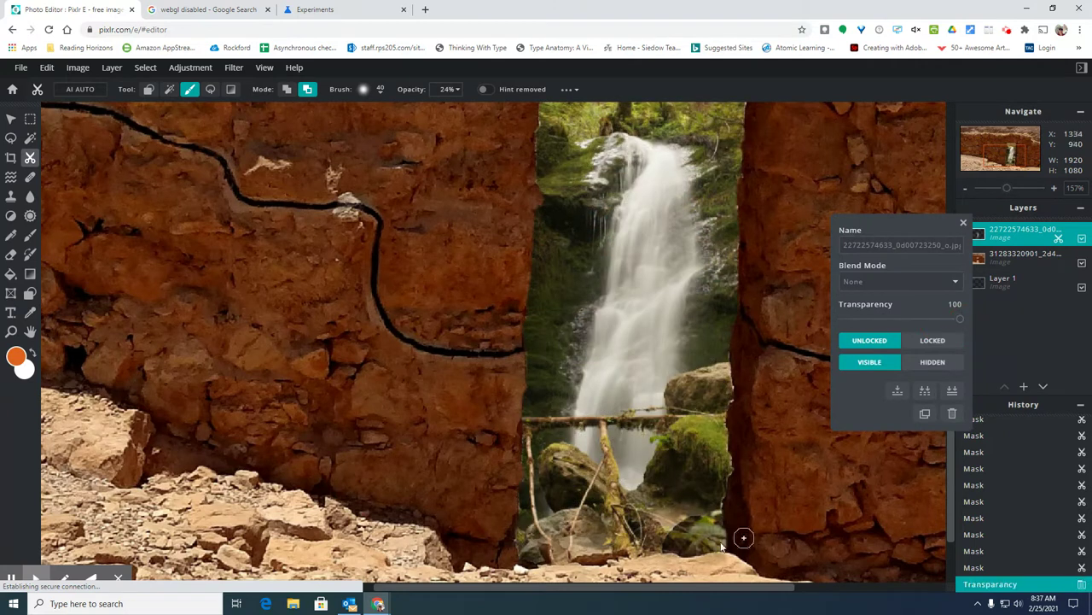
mouse_move(684, 528)
left_mouse_down()
mouse_move(737, 527)
mouse_move(724, 531)
mouse_move(760, 553)
left_mouse_up()
left_click_drag(664, 553, 751, 541)
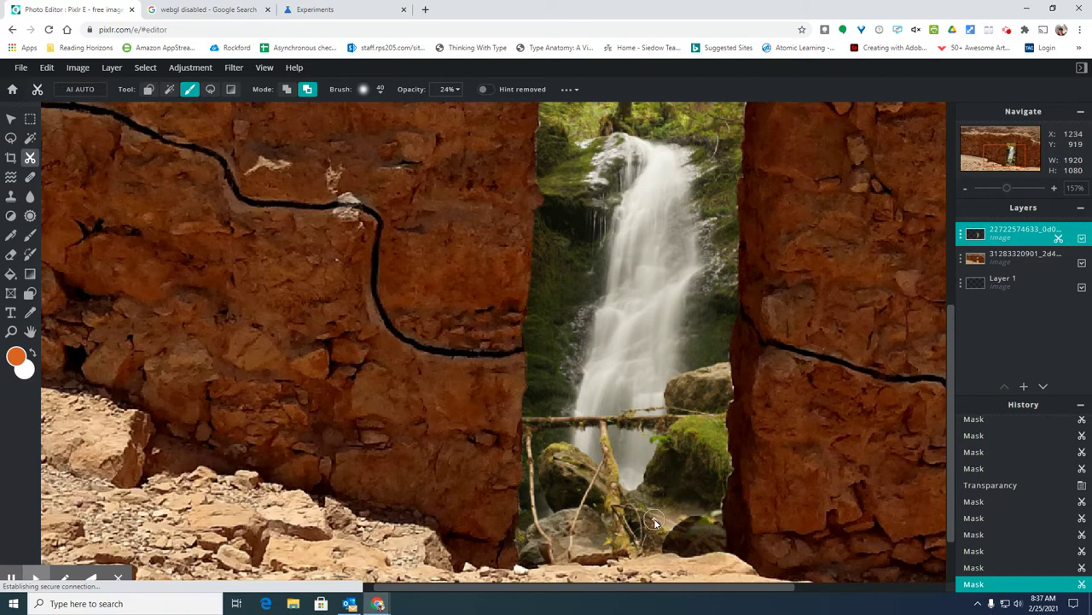
mouse_move(657, 517)
left_mouse_down()
mouse_move(645, 519)
mouse_move(702, 500)
left_mouse_up()
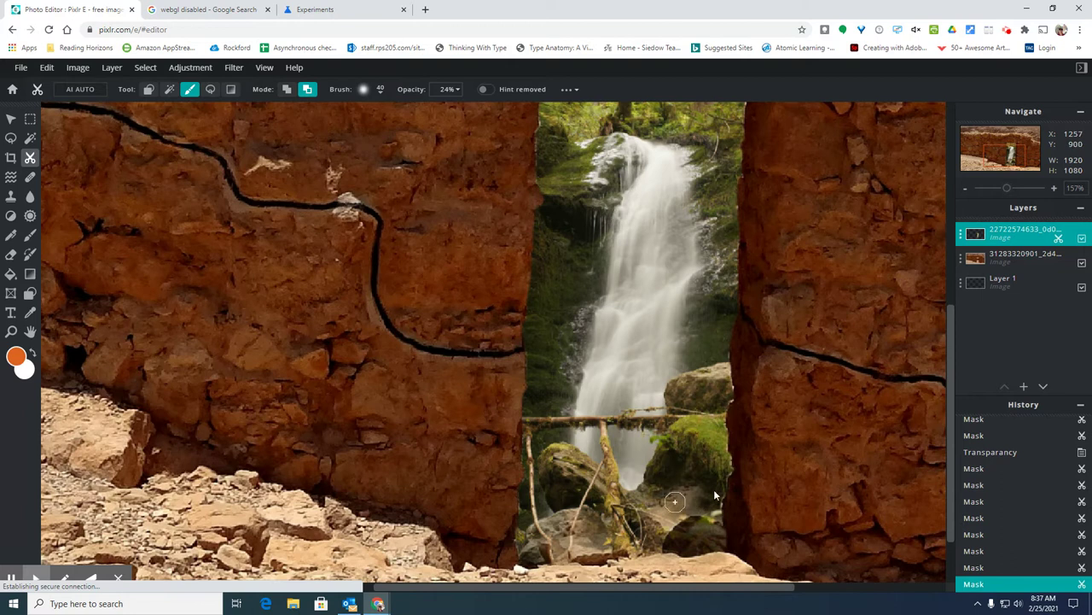
Switch the mask brush to restoring and paint back part of the waterfall image near the doorway's lower right corner
left_click(288, 90)
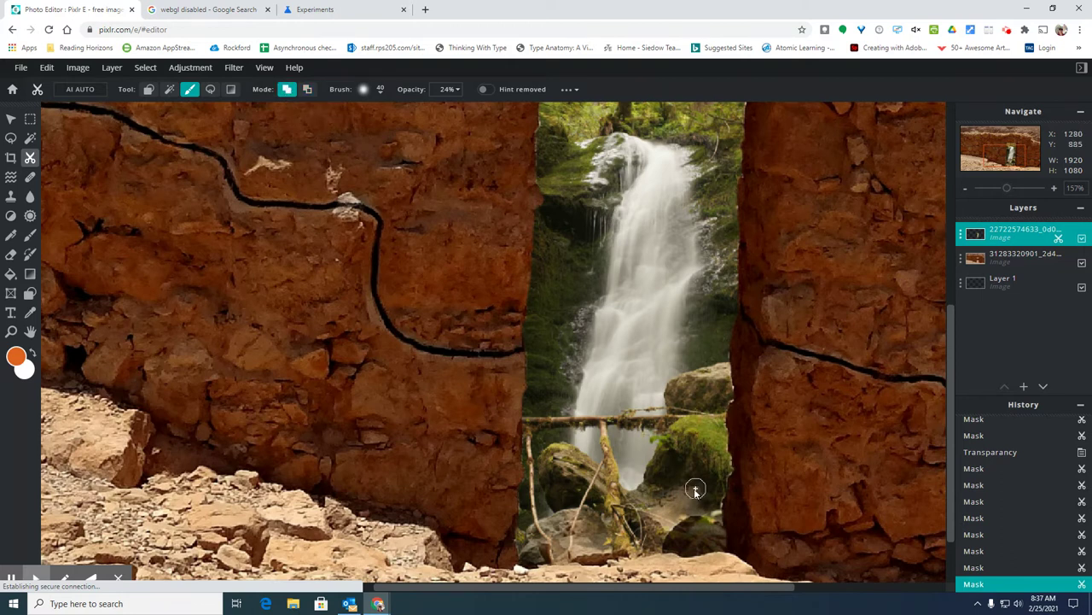
mouse_move(694, 488)
left_mouse_down()
mouse_move(714, 501)
mouse_move(629, 514)
mouse_move(709, 503)
left_mouse_up()
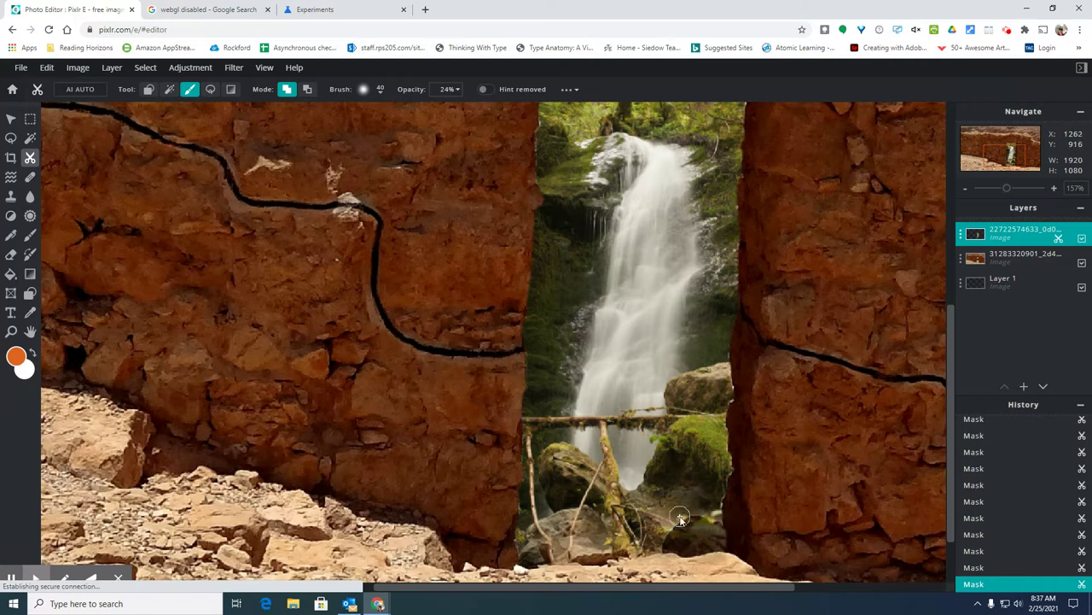
Paint back more of the waterfall image across the dark rocks at the doorway's lower right with the restoring mask brush
left_click_drag(679, 507, 659, 543)
scroll(669, 511, "down", 4)
scroll(653, 555, "up", 2)
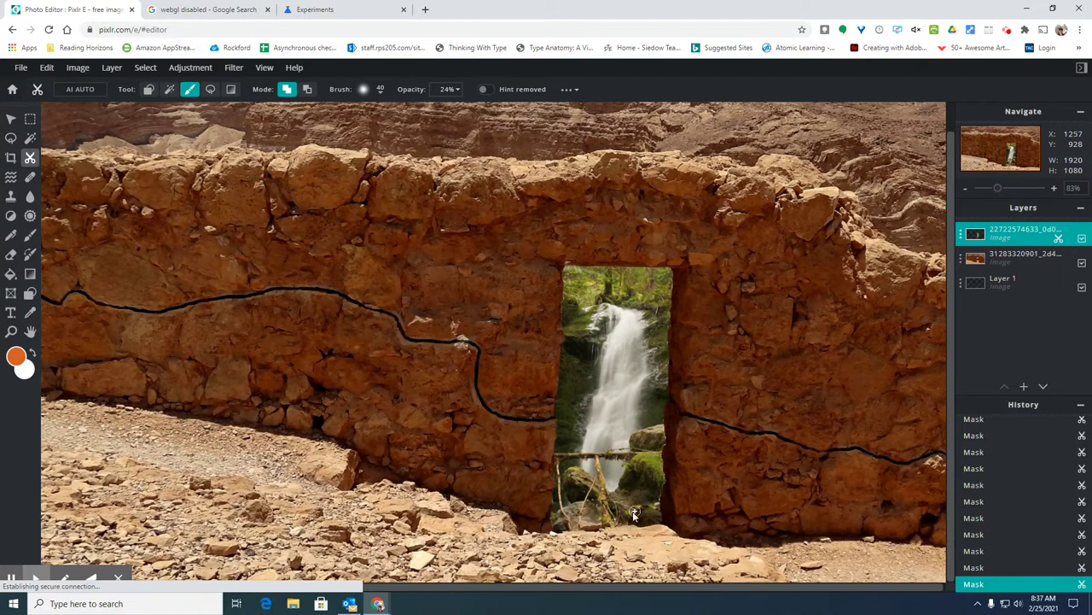
mouse_move(657, 504)
left_mouse_down()
mouse_move(629, 527)
mouse_move(633, 502)
mouse_move(628, 522)
left_mouse_up()
Switch the mask brush to removing and fade out the waterfall image along the doorway's bottom edge, below the mossy rock and in the lower left corner
left_click(307, 89)
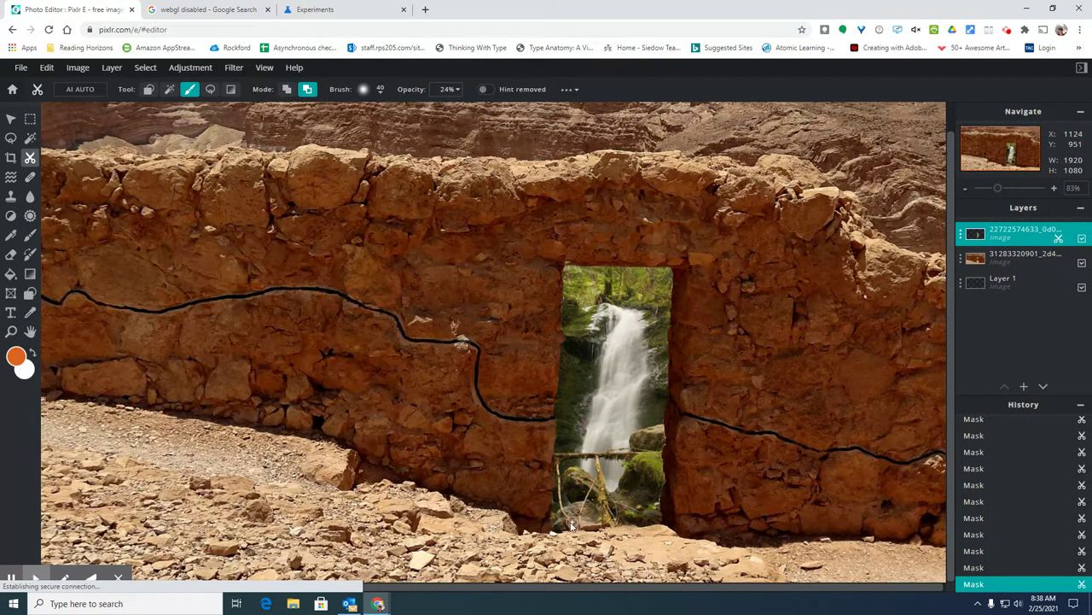
mouse_move(571, 524)
left_mouse_down()
mouse_move(619, 517)
mouse_move(587, 519)
mouse_move(625, 521)
mouse_move(598, 534)
mouse_move(627, 540)
mouse_move(623, 515)
mouse_move(639, 521)
mouse_move(638, 505)
mouse_move(653, 524)
mouse_move(654, 502)
mouse_move(655, 524)
mouse_move(625, 520)
left_mouse_up()
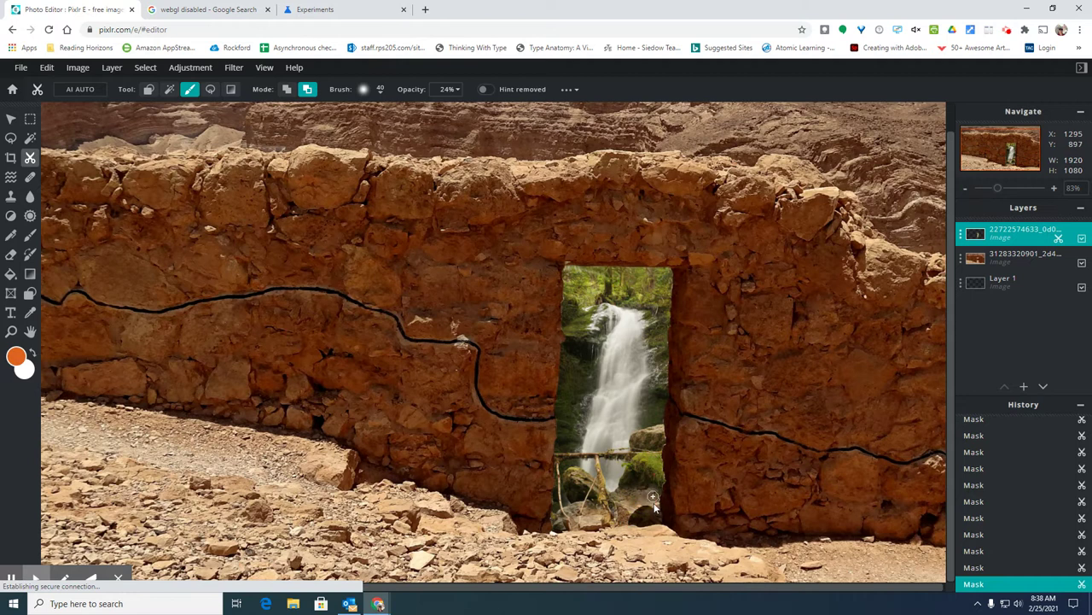
left_click(631, 500)
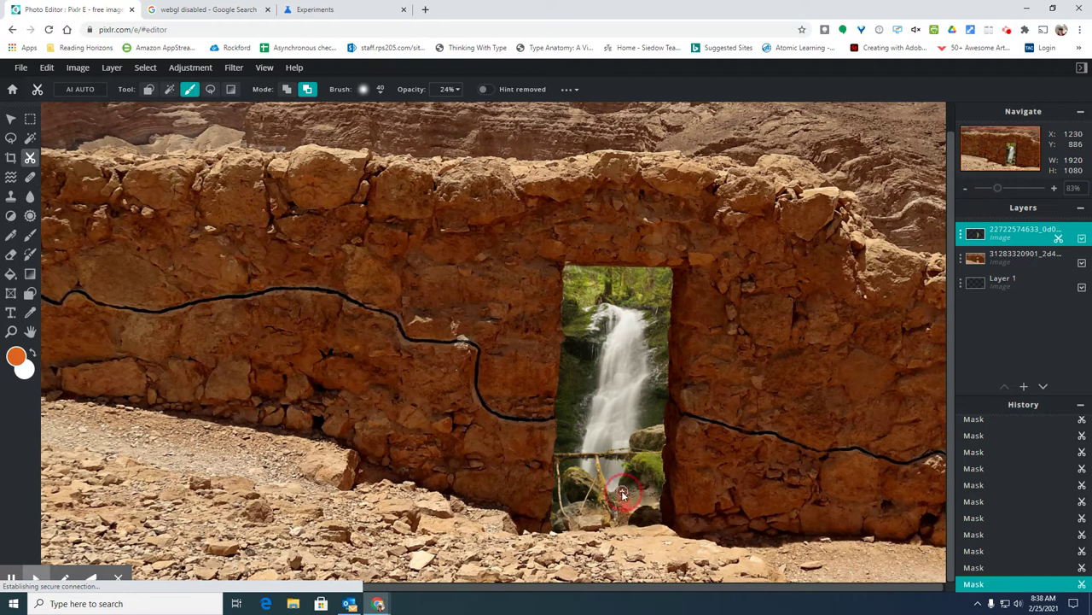
left_click(633, 498)
left_click_drag(647, 510, 636, 487)
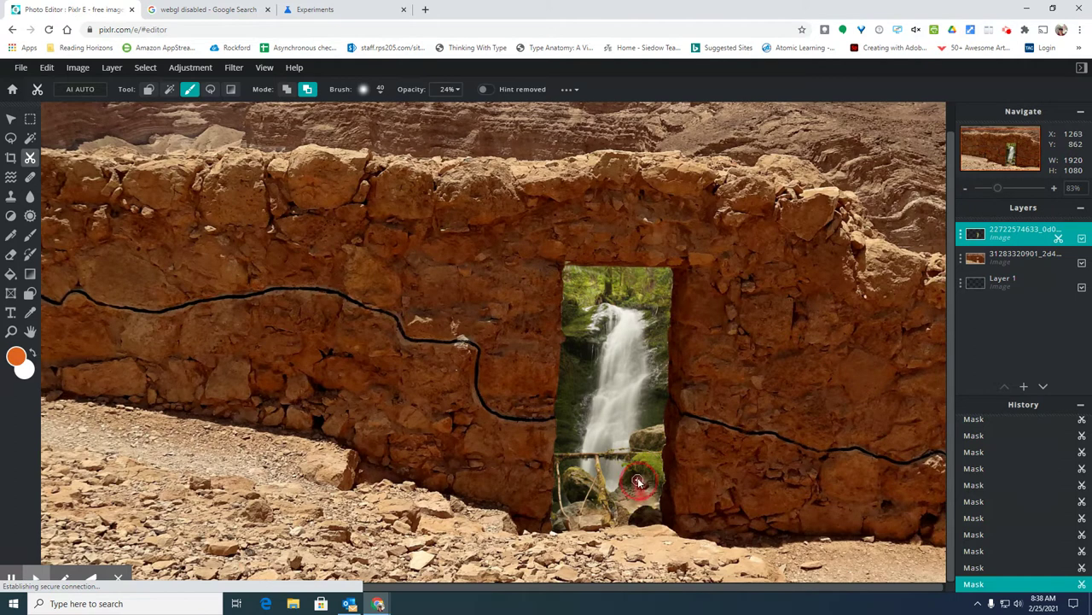
left_click(554, 527)
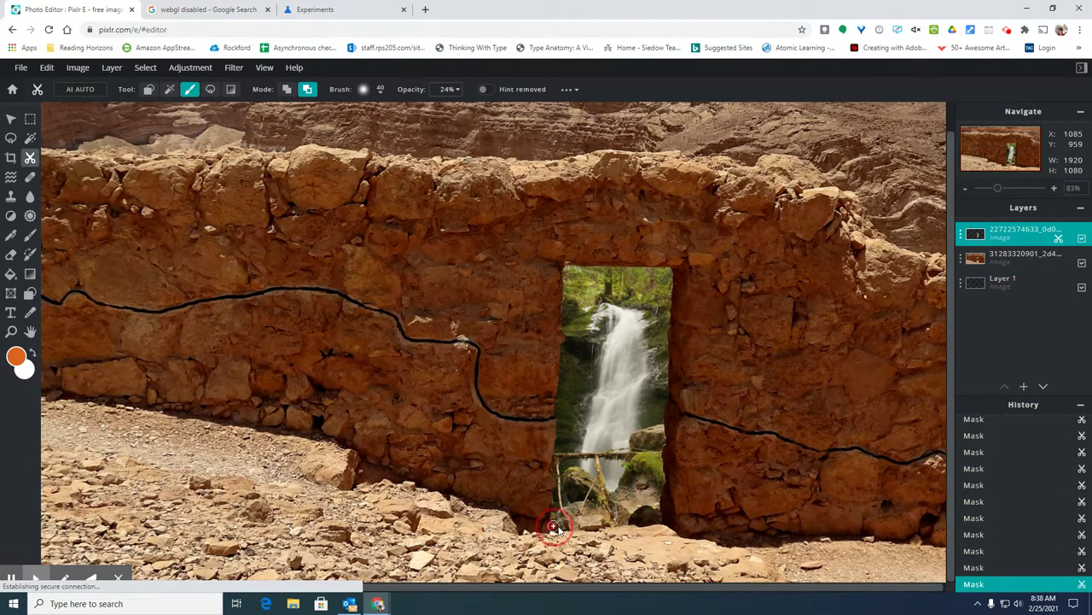
mouse_move(554, 527)
left_mouse_down()
mouse_move(585, 537)
mouse_move(551, 529)
left_mouse_up()
scroll(677, 520, "down", 2)
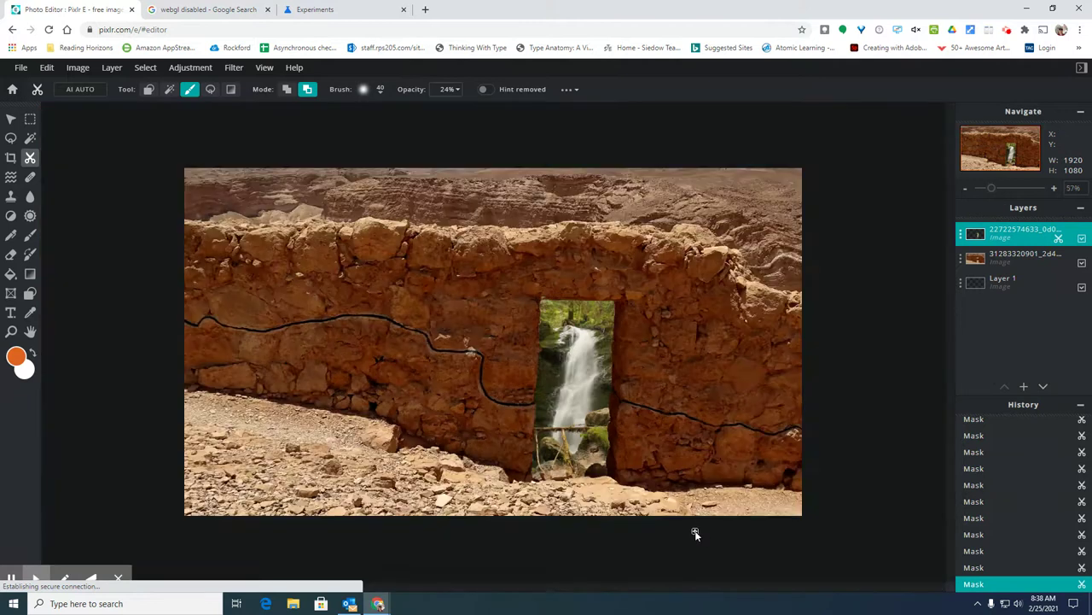
Mask out more of the waterfall image between the branches and the mossy rock, and along the threshold below them
scroll(600, 470, "up", 3)
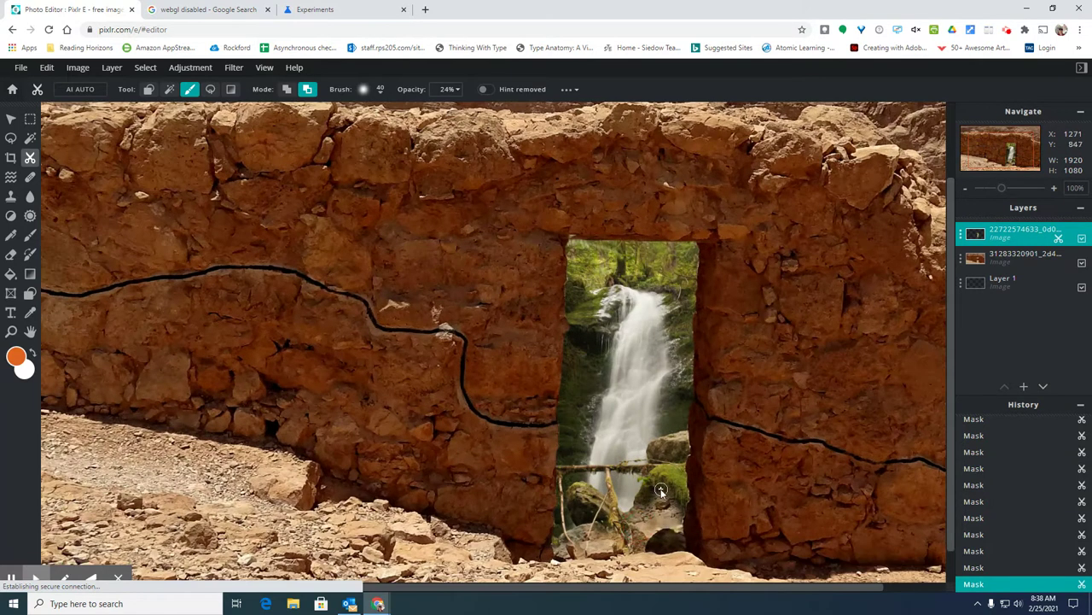
mouse_move(648, 493)
left_mouse_down()
mouse_move(637, 522)
mouse_move(658, 488)
mouse_move(630, 531)
left_mouse_up()
scroll(674, 543, "down", 3)
scroll(602, 504, "up", 4)
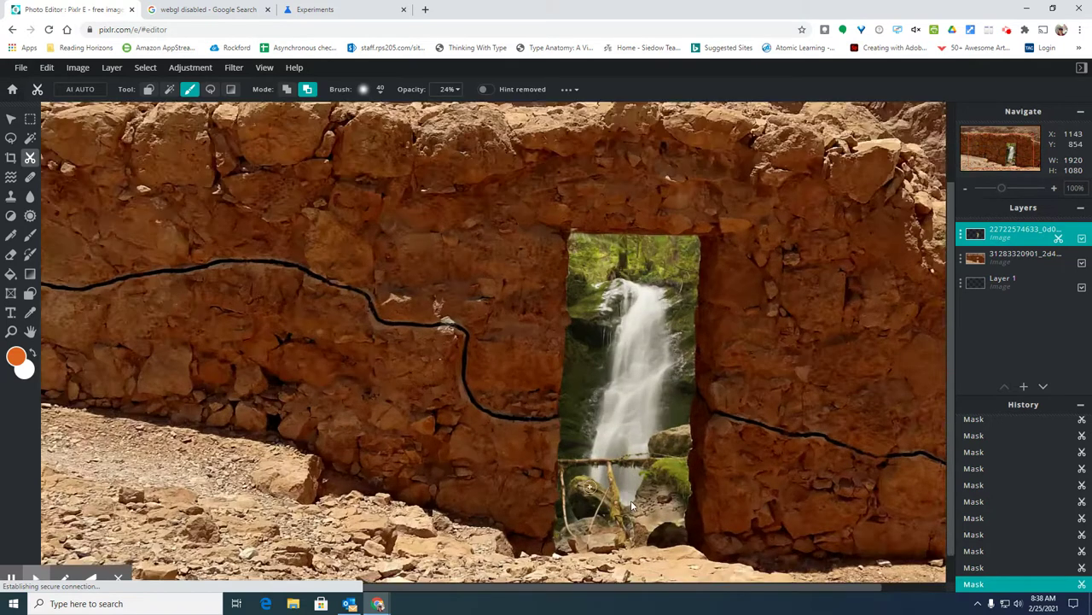
left_click_drag(653, 474, 617, 519)
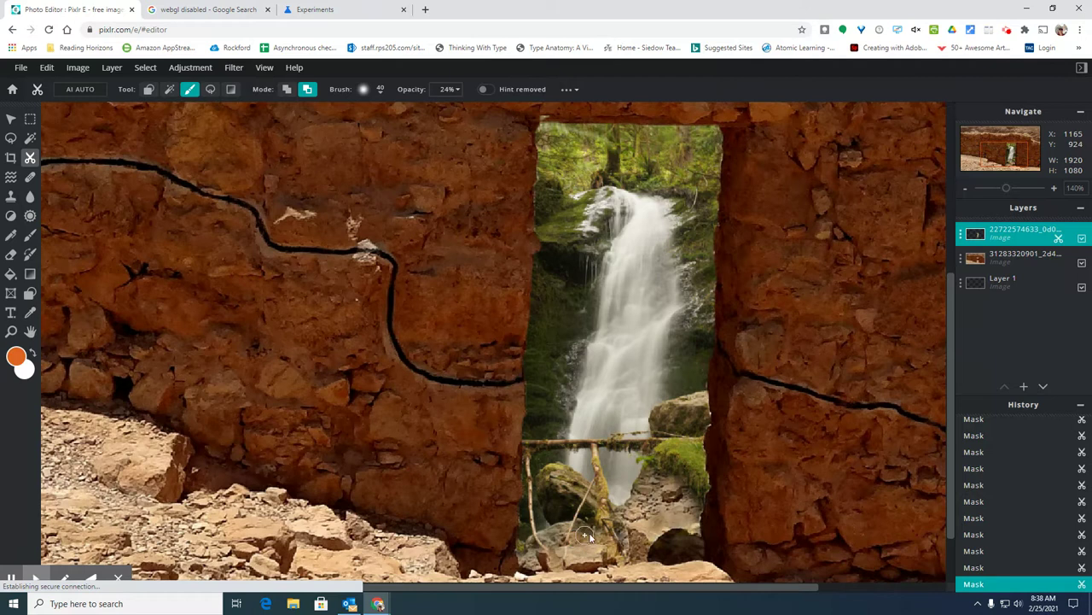
mouse_move(601, 570)
left_mouse_down()
mouse_move(587, 547)
mouse_move(597, 563)
mouse_move(631, 529)
mouse_move(649, 565)
left_mouse_up()
Switch the mask brush to restoring and paint back the waterfall image around the base of the branches at the doorway's bottom
left_click(287, 89)
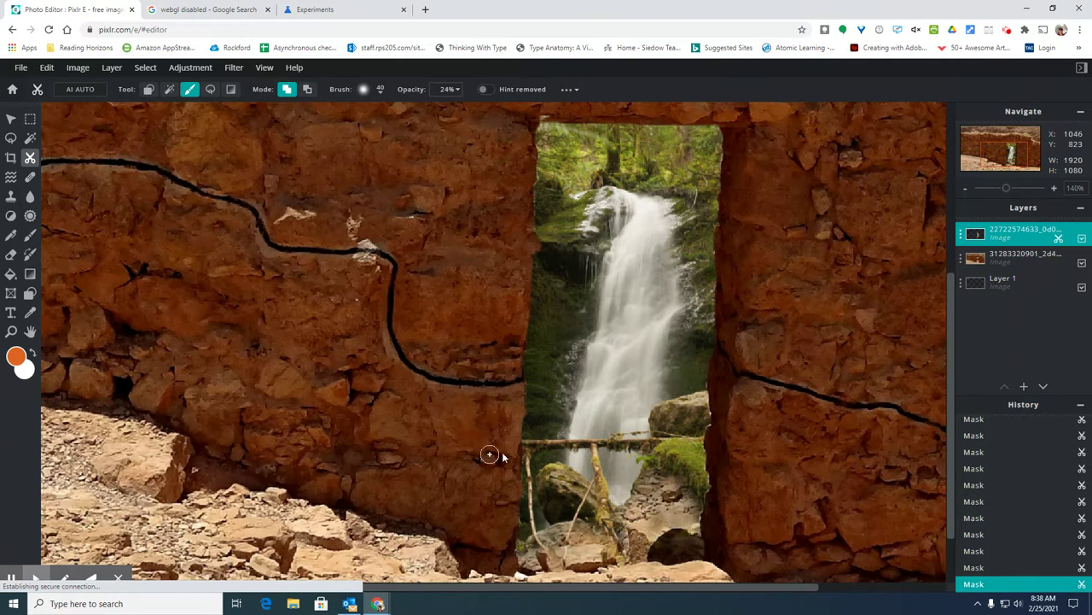
left_click_drag(603, 521, 611, 560)
scroll(630, 543, "down", 3)
scroll(668, 521, "down", 3)
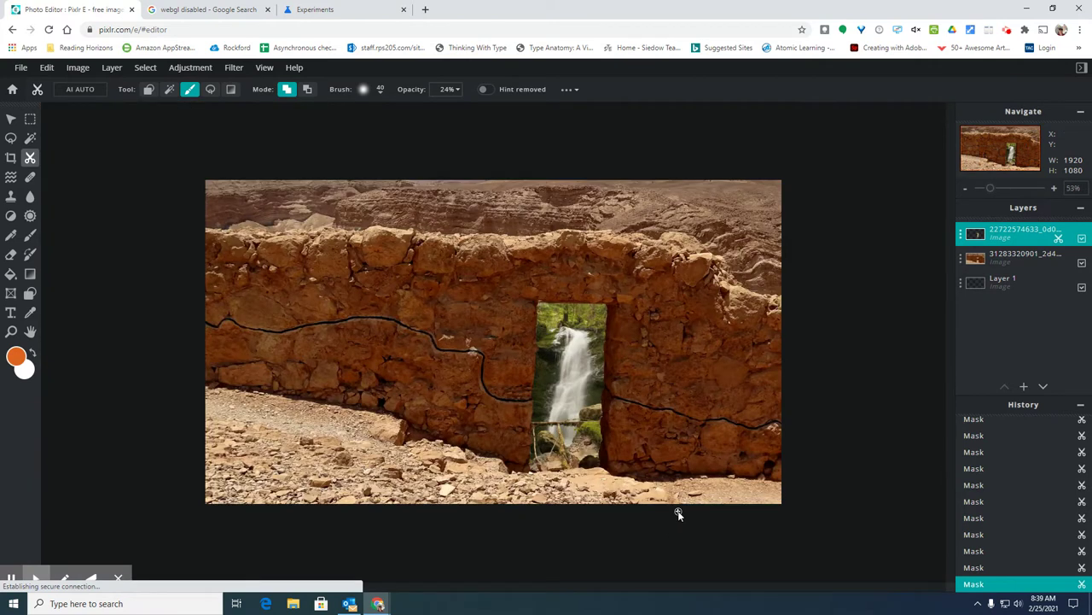
scroll(678, 513, "up", 1)
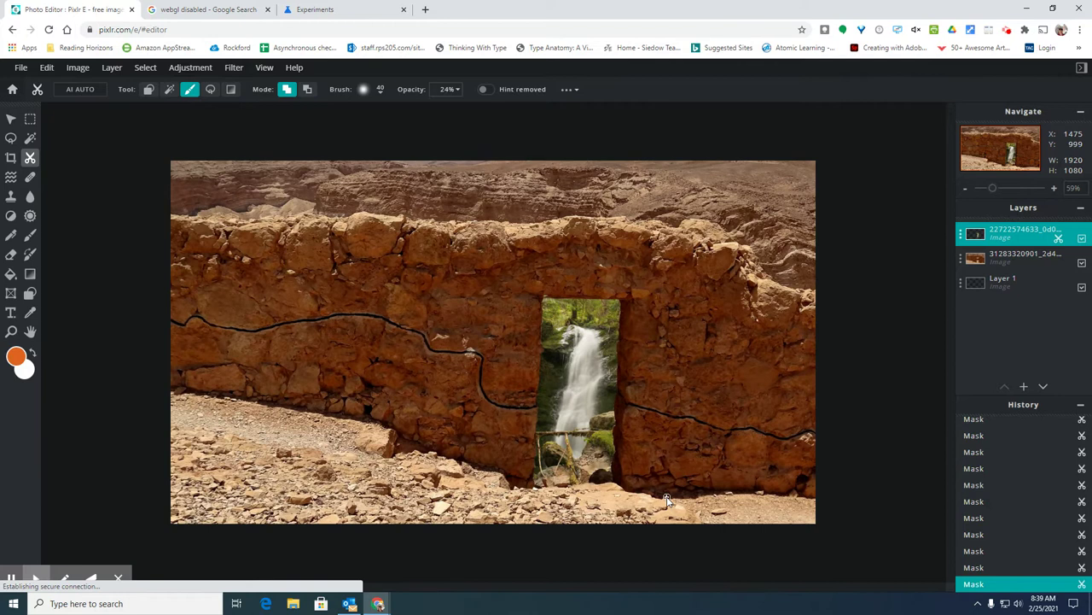